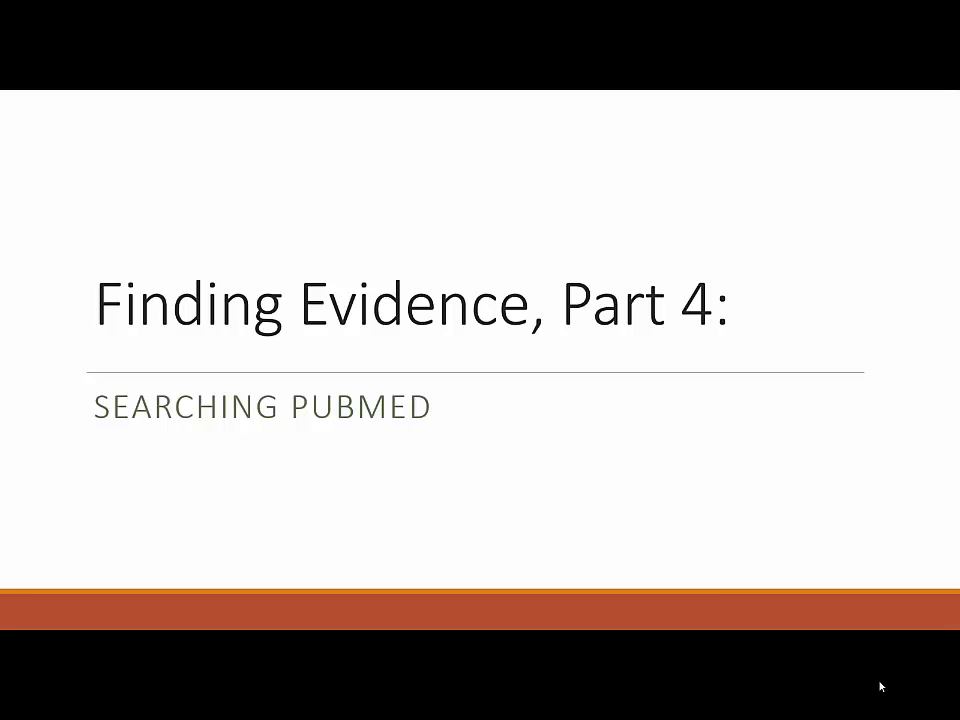
Advance the slideshow from the Finding Evidence, Part 4 title to the PubMed overview slide
{"action": "key", "text": "Right"}
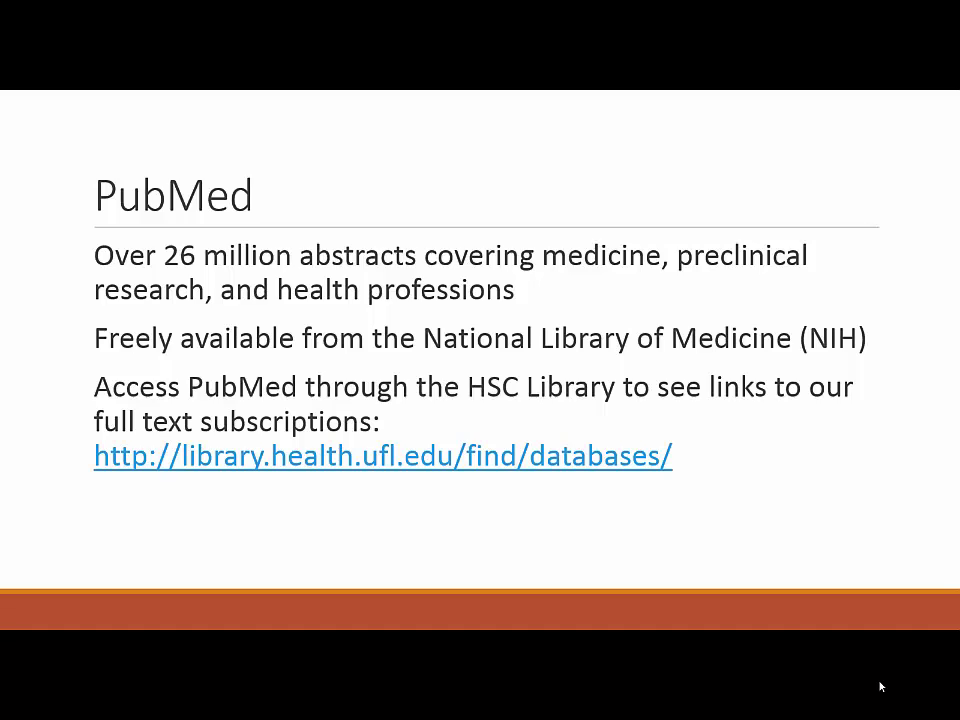
Advance the slideshow to the Search Example slide
{"action": "key", "text": "Right"}
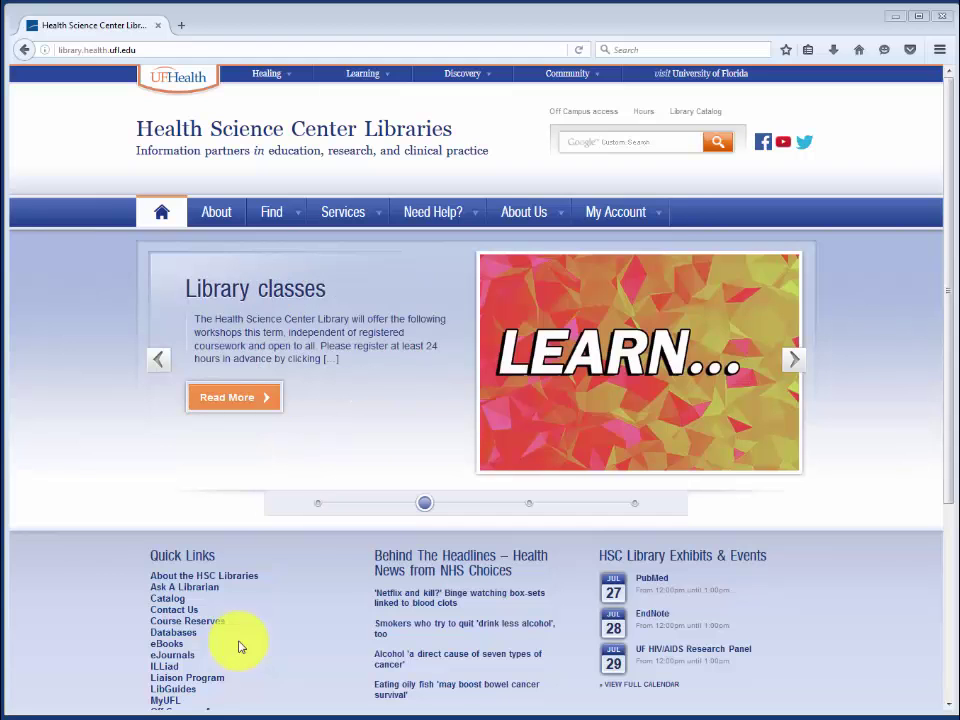
Open PubMed from the quick picks on the library's Databases page
{"action": "left_click", "coordinate": [163, 632]}
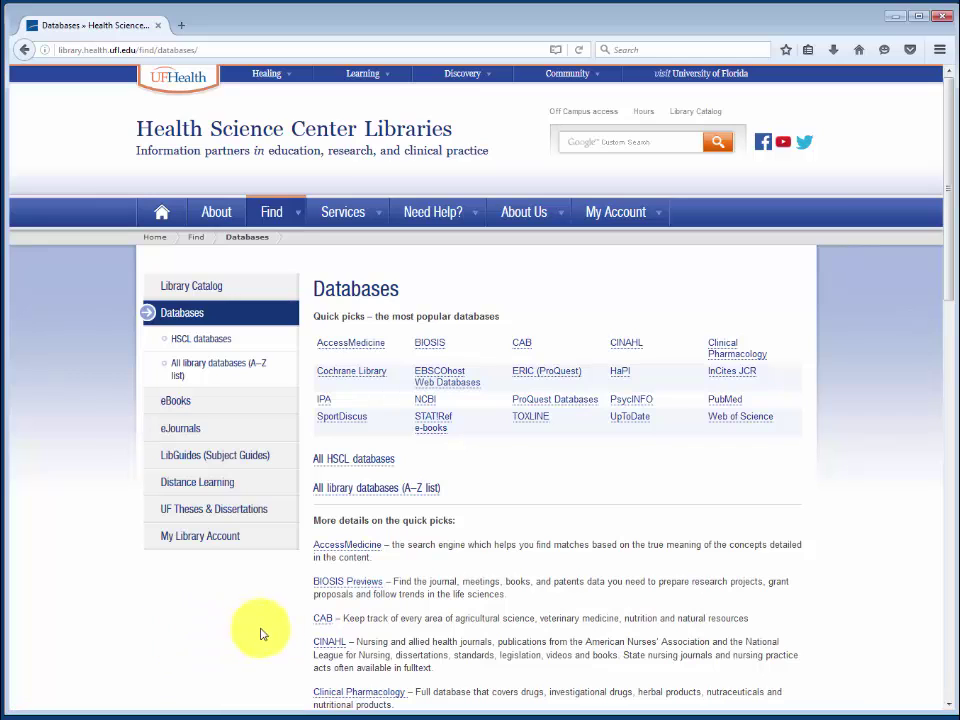
{"action": "left_click", "coordinate": [720, 405]}
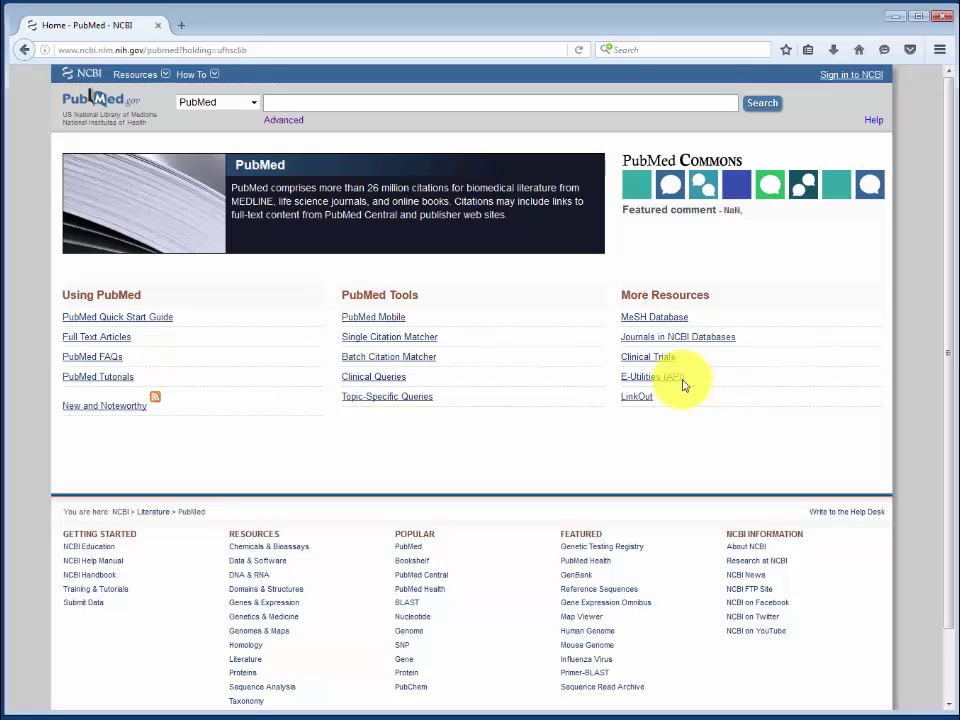
Search the MeSH database for 'breast cancer', listing 55 headings led by Breast Neoplasms
{"action": "left_click", "coordinate": [228, 104]}
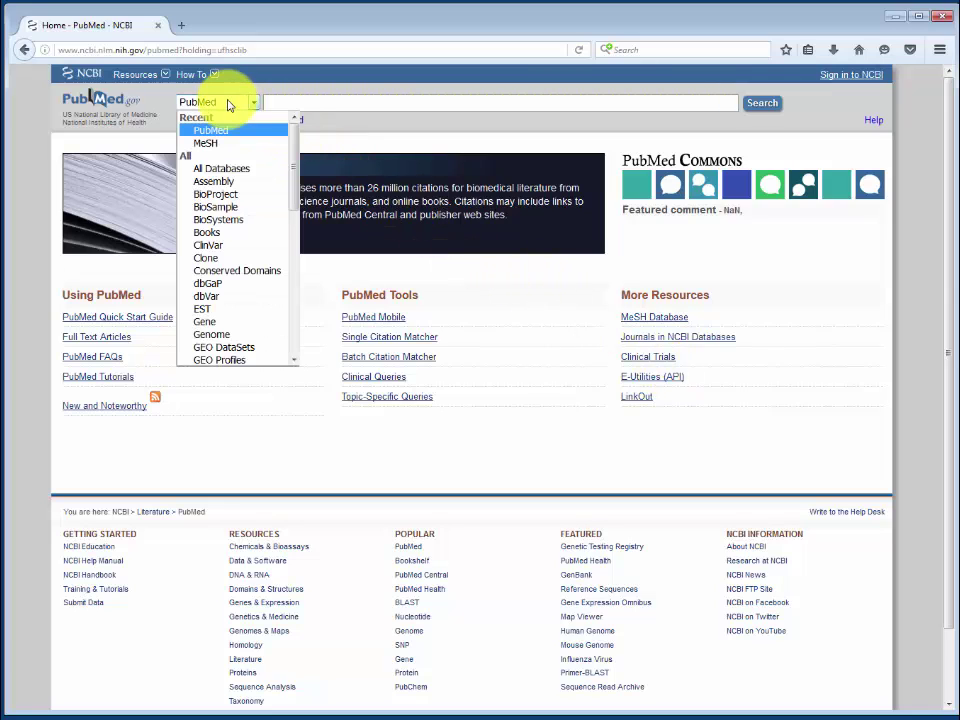
{"action": "left_click", "coordinate": [228, 104]}
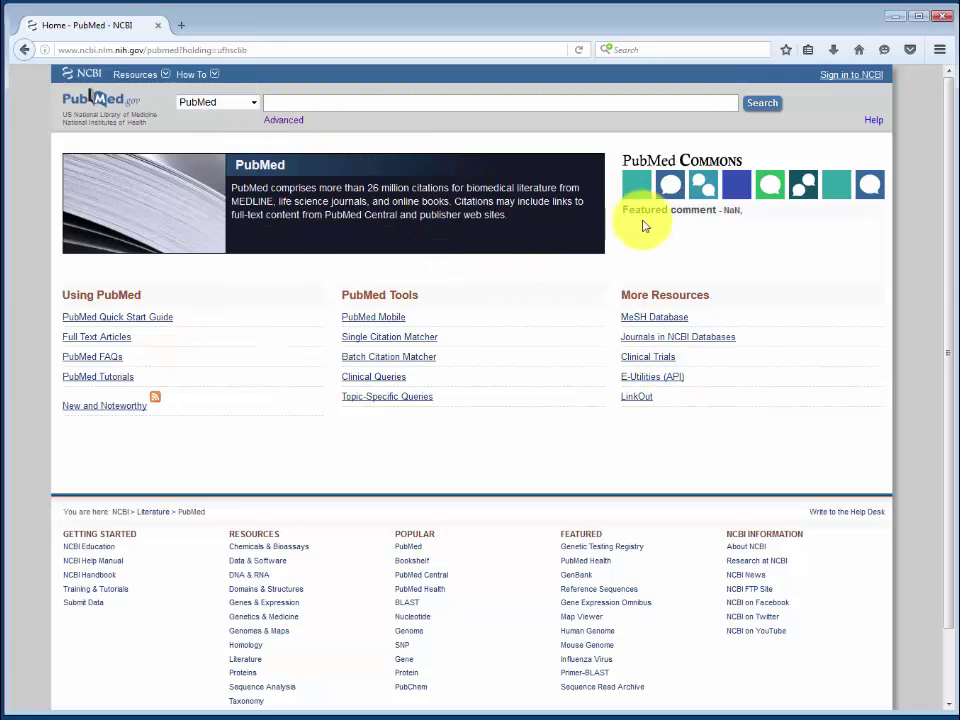
{"action": "left_click", "coordinate": [655, 317]}
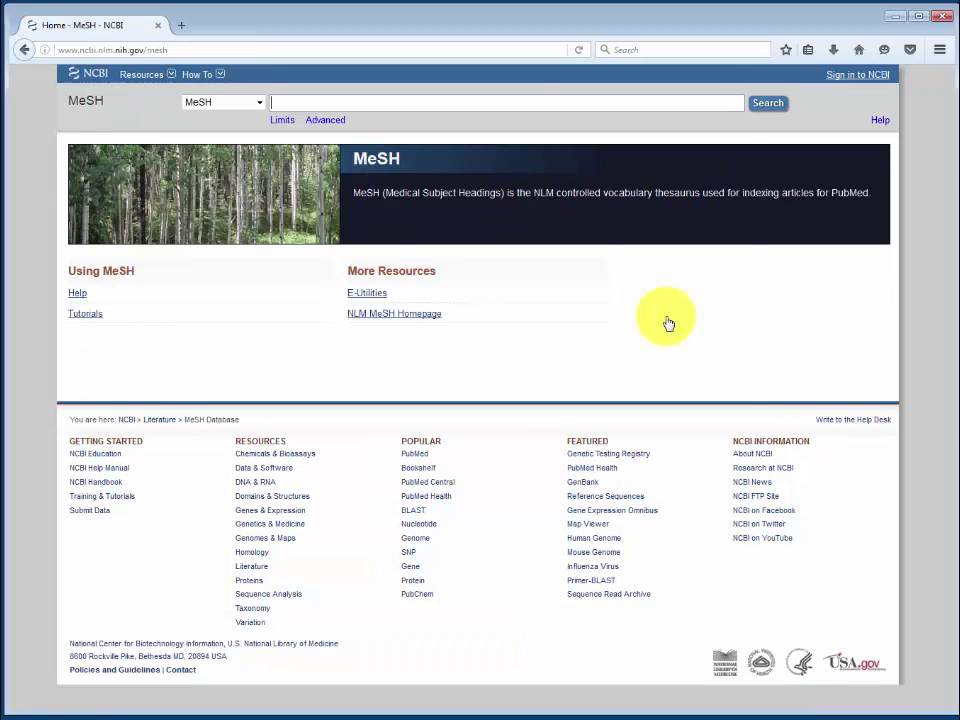
{"action": "type", "text": "breast cancer"}
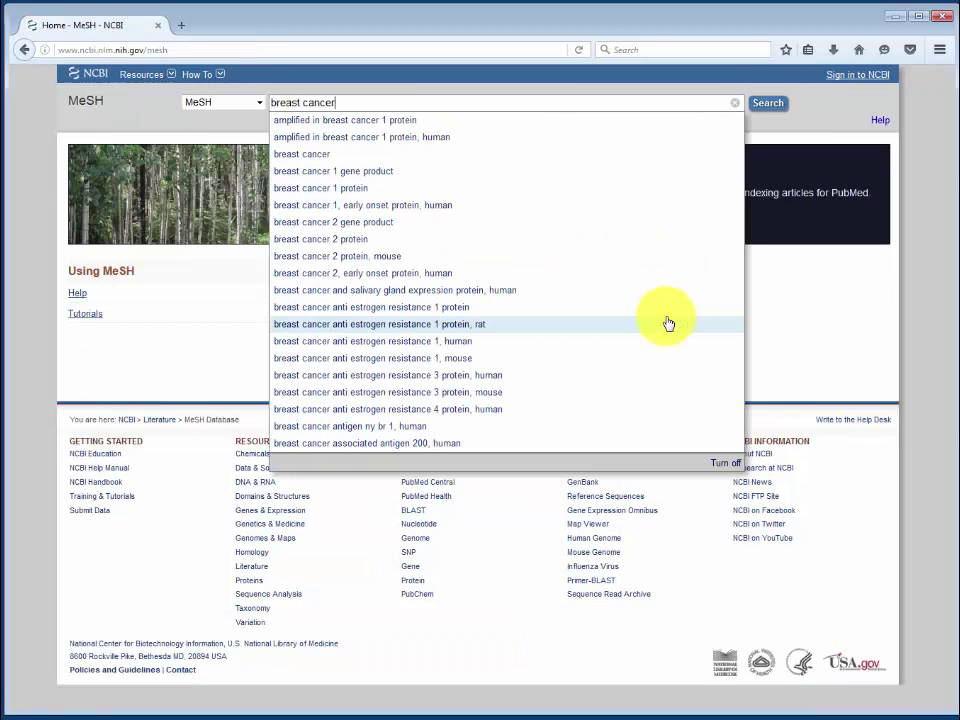
{"action": "key", "text": "Return"}
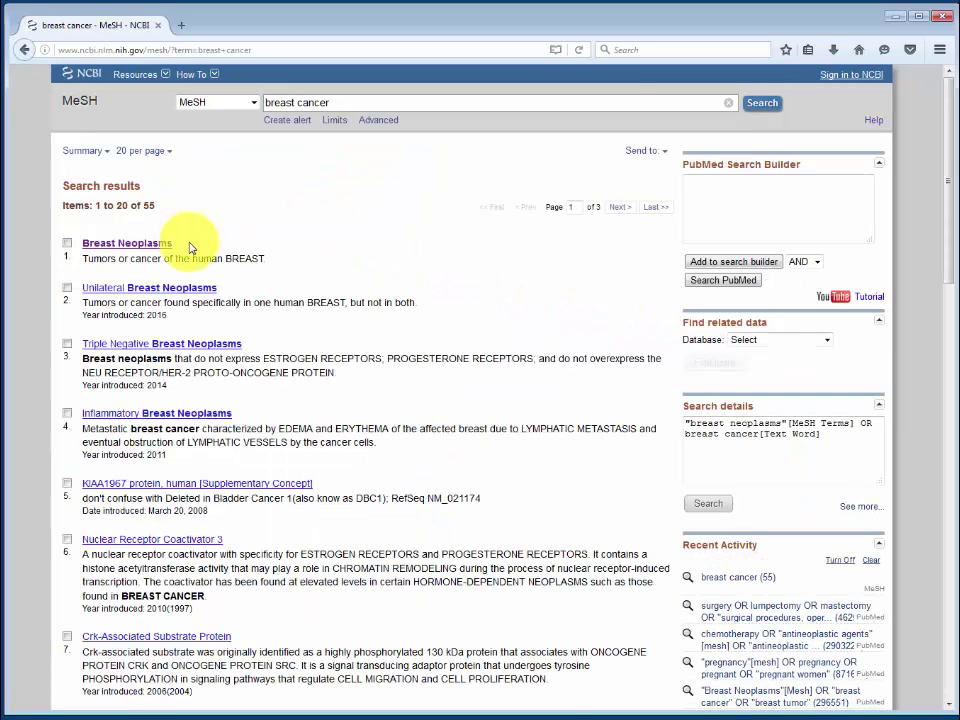
Add Breast Neoplasms to the search builder and append OR "breast cancer" OR "breast tumor"
{"action": "left_click", "coordinate": [156, 250]}
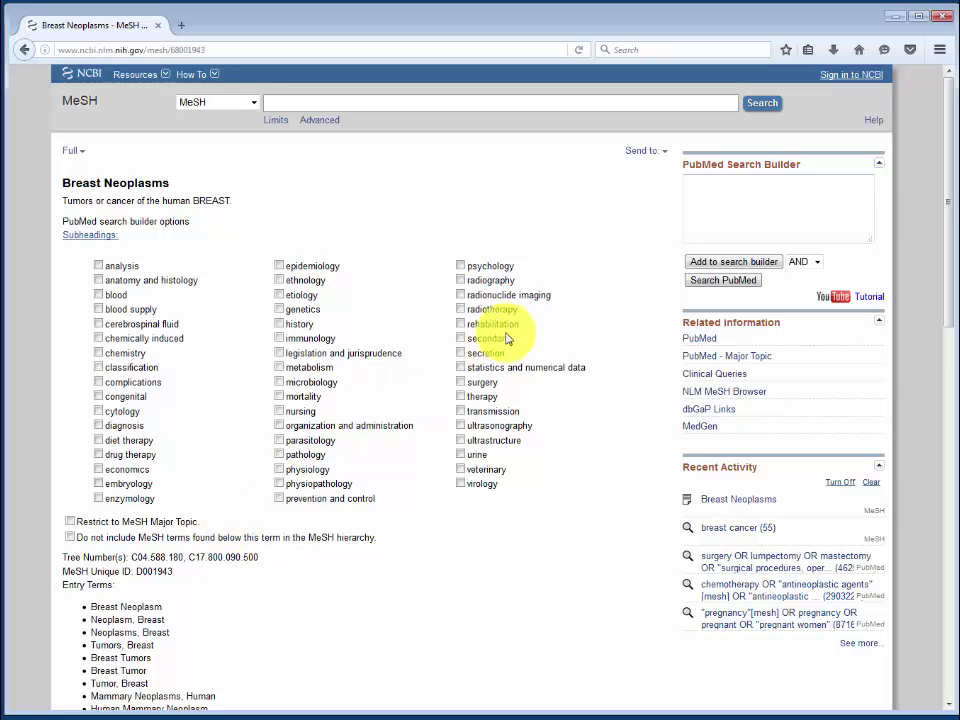
{"action": "left_click", "coordinate": [716, 265]}
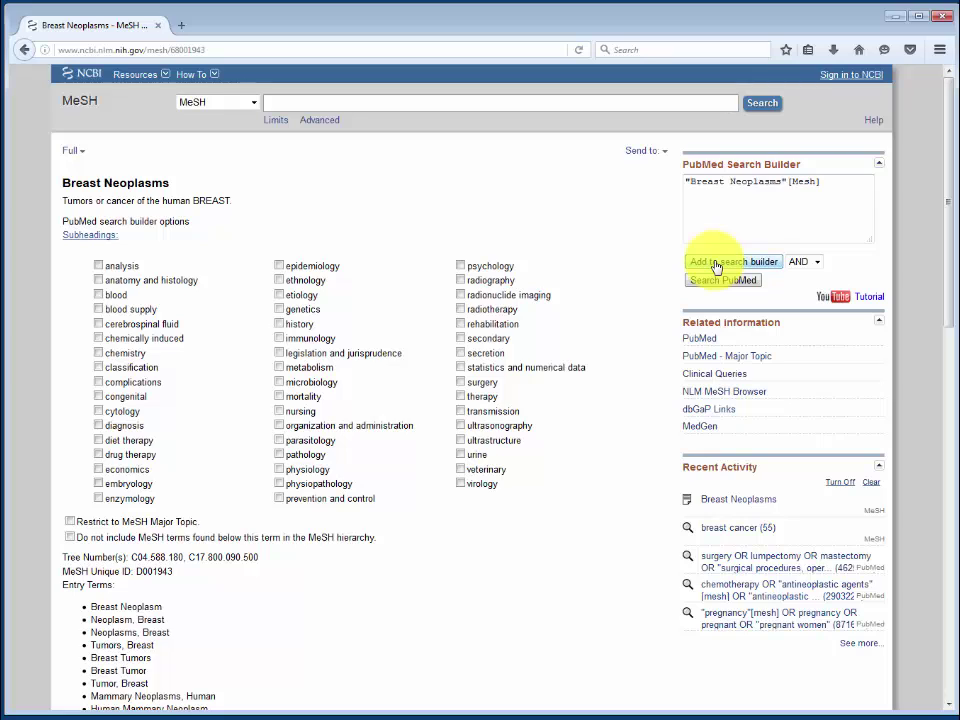
{"action": "left_click", "coordinate": [837, 180]}
{"action": "type", "text": "OR \"breast cancer"}
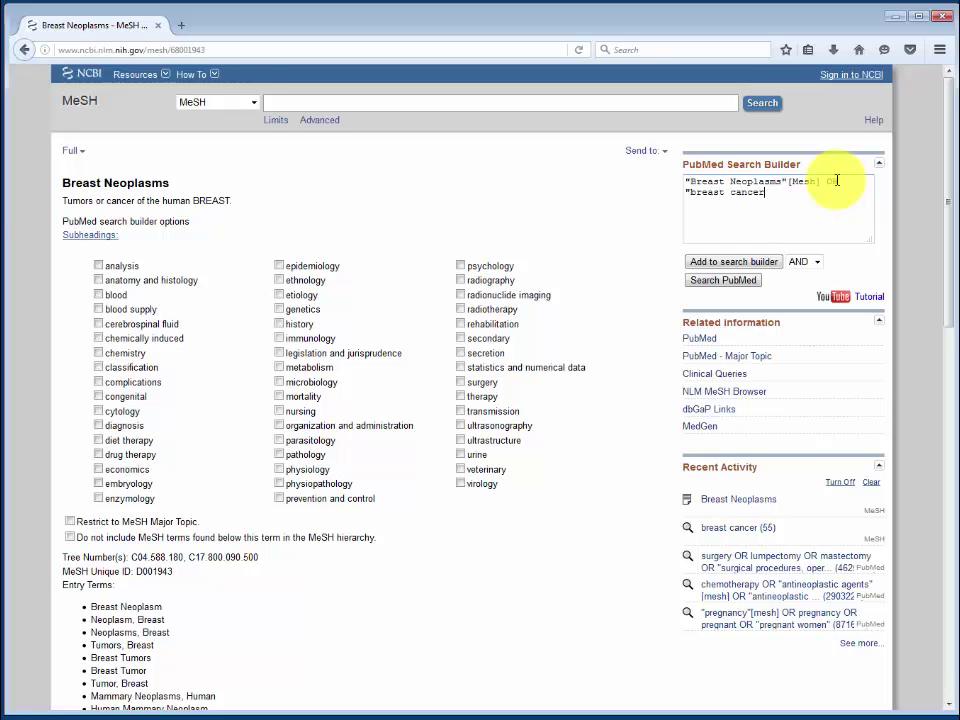
{"action": "type", "text": "\" OR \"breast tumor\""}
Run the breast query for 296,551 results, check it in Advanced history, then return home
{"action": "left_click", "coordinate": [735, 283]}
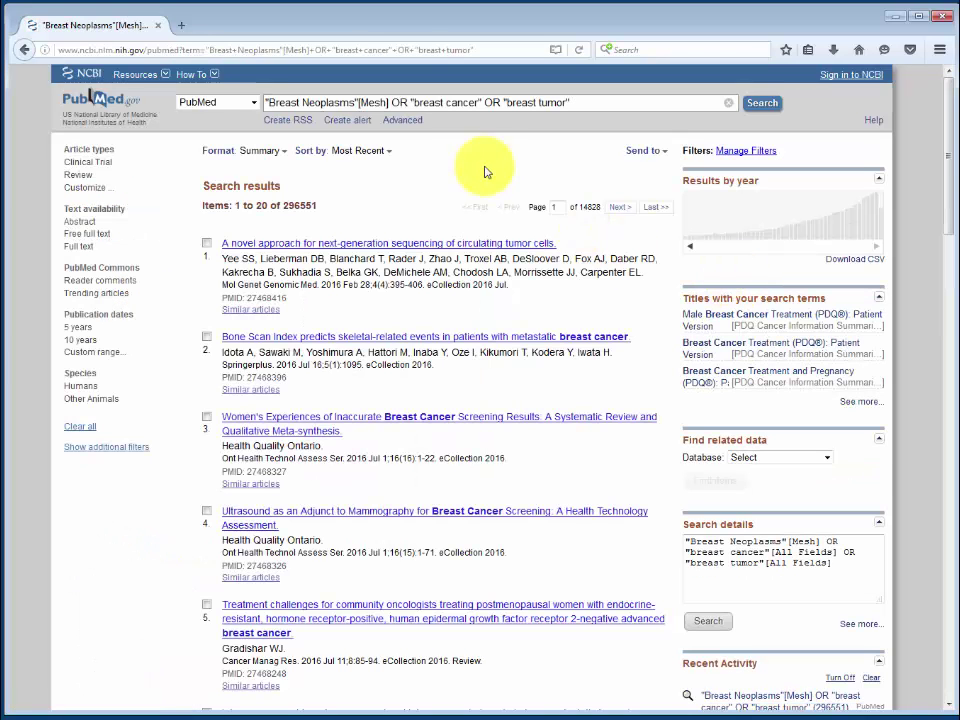
{"action": "left_click", "coordinate": [403, 120]}
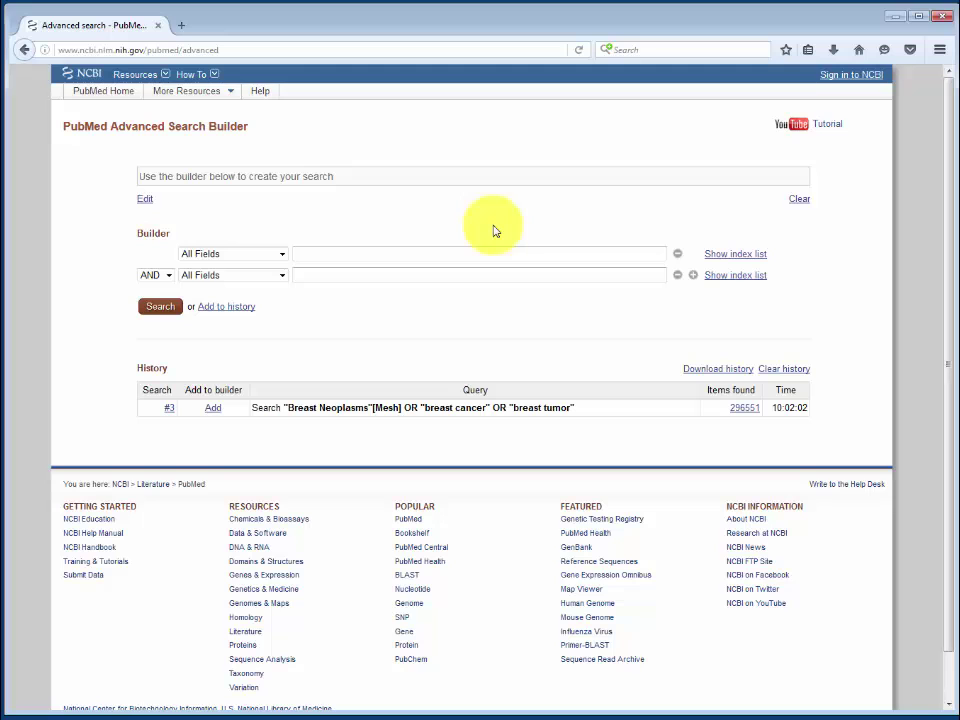
{"action": "left_click", "coordinate": [409, 522]}
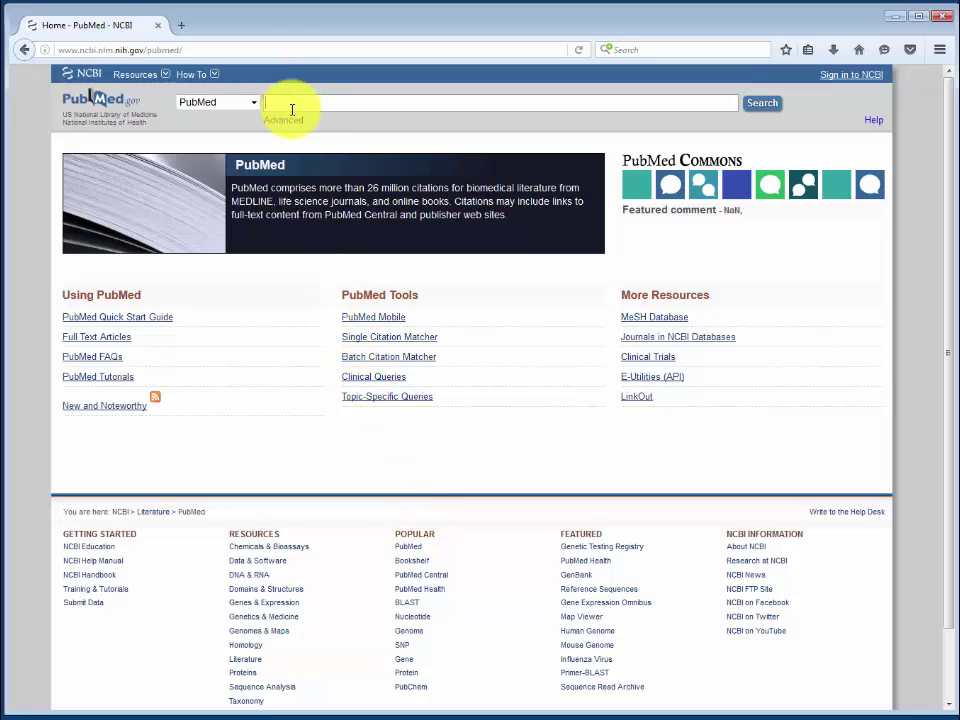
Search "pregnancy"[mesh] OR pregnancy OR pregnant OR "pregnant women", returning 871,682 results
{"action": "type", "text": "hpregnancy\""}
{"action": "type", "text": "[mesh] OR pregna"}
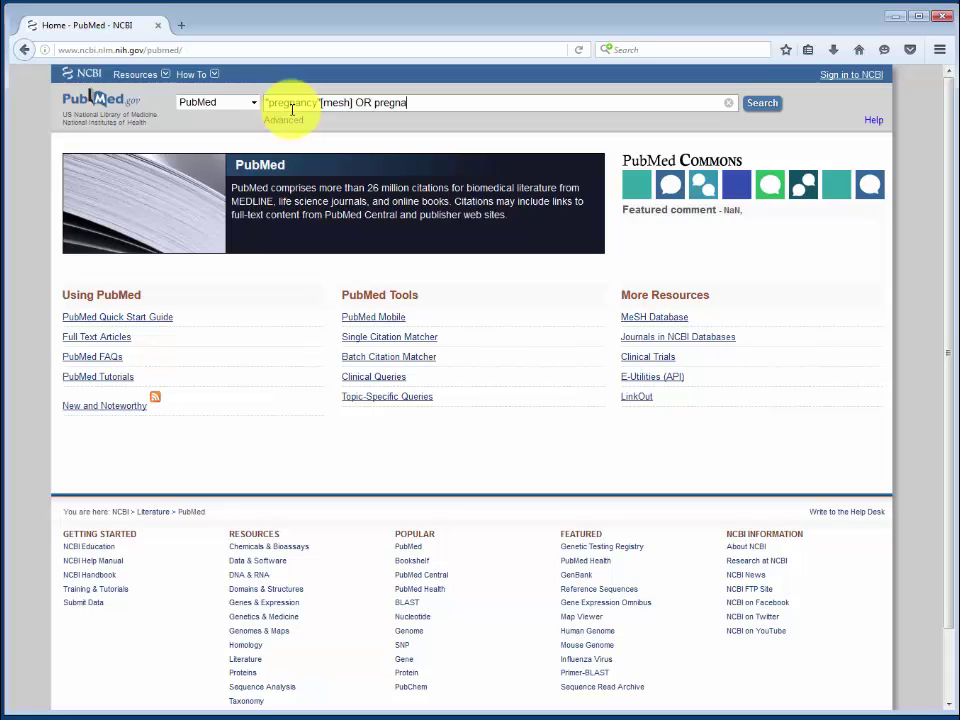
{"action": "type", "text": "ncy OR pregnant OR \"p"}
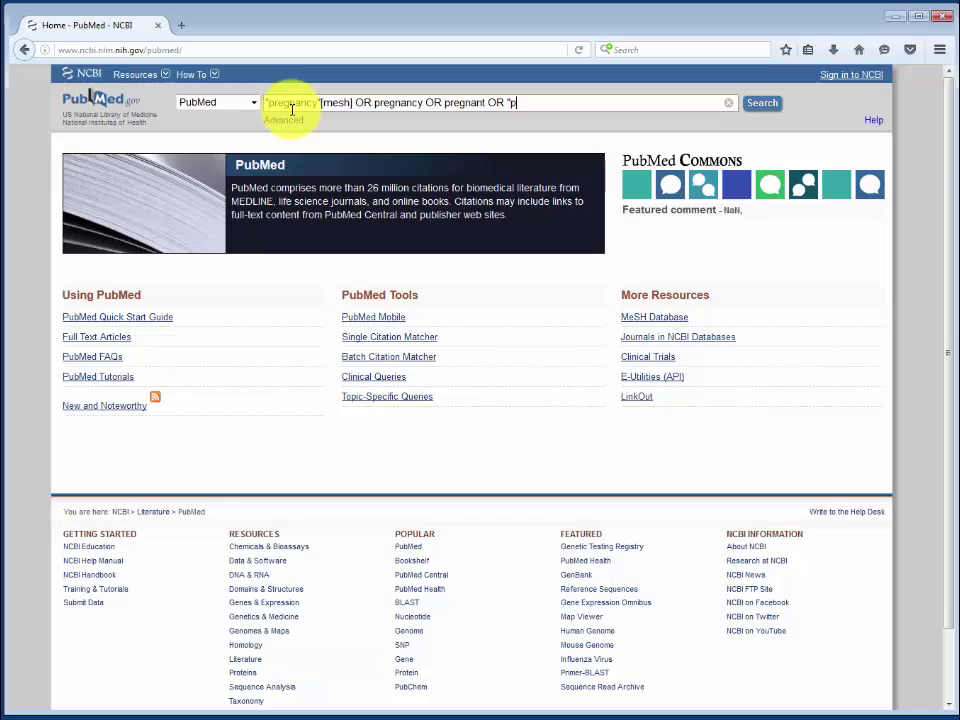
{"action": "type", "text": "regnant women"}
{"action": "key", "text": "Return"}
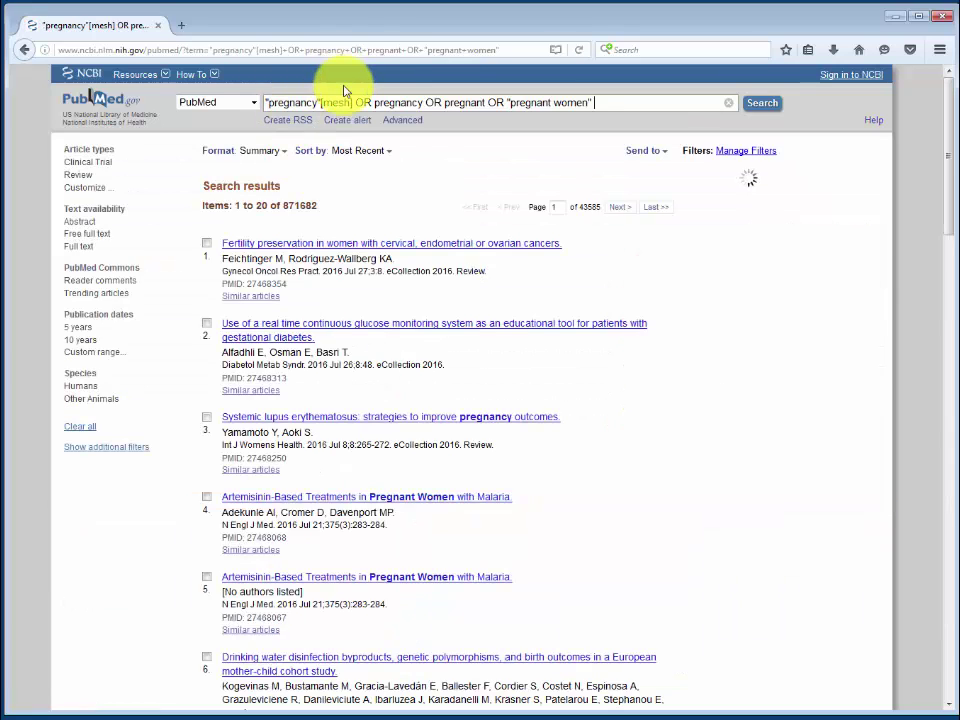
Search chemotherapy OR the two antineoplastic [mesh] terms (2,903,221 results), then clear the box
{"action": "left_click", "coordinate": [728, 102]}
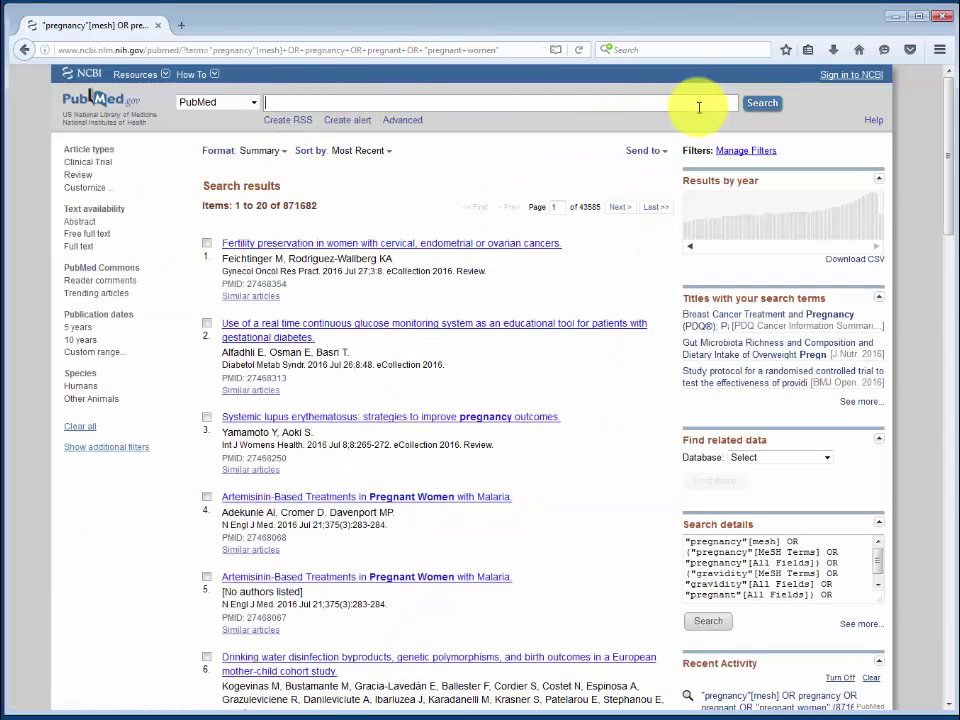
{"action": "type", "text": "chemo"}
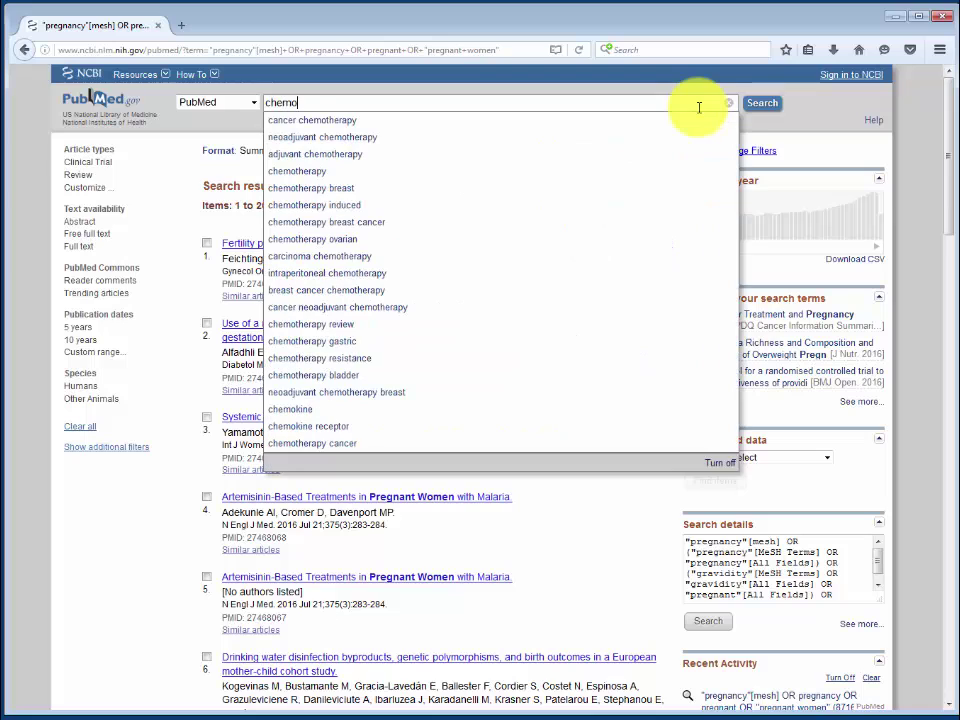
{"action": "type", "text": "therapy OR \"a"}
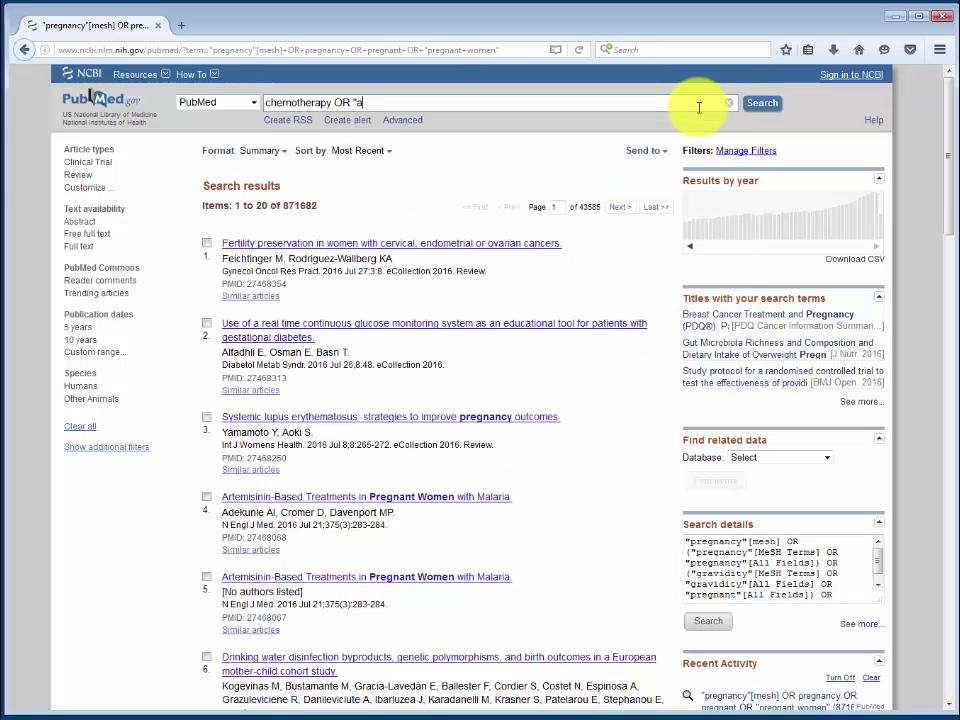
{"action": "type", "text": "ntineoplastic agents\"[mes"}
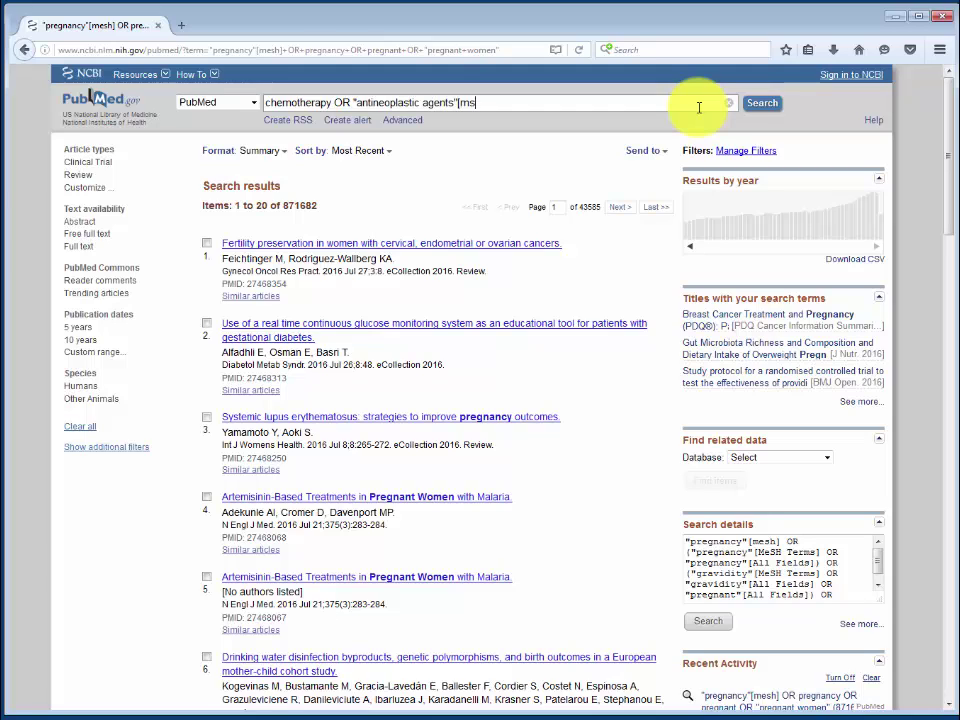
{"action": "key", "text": "BackSpace"}
{"action": "type", "text": "esh] OR \"anti"}
{"action": "key", "text": "BackSpace"}
{"action": "type", "text": "neo"}
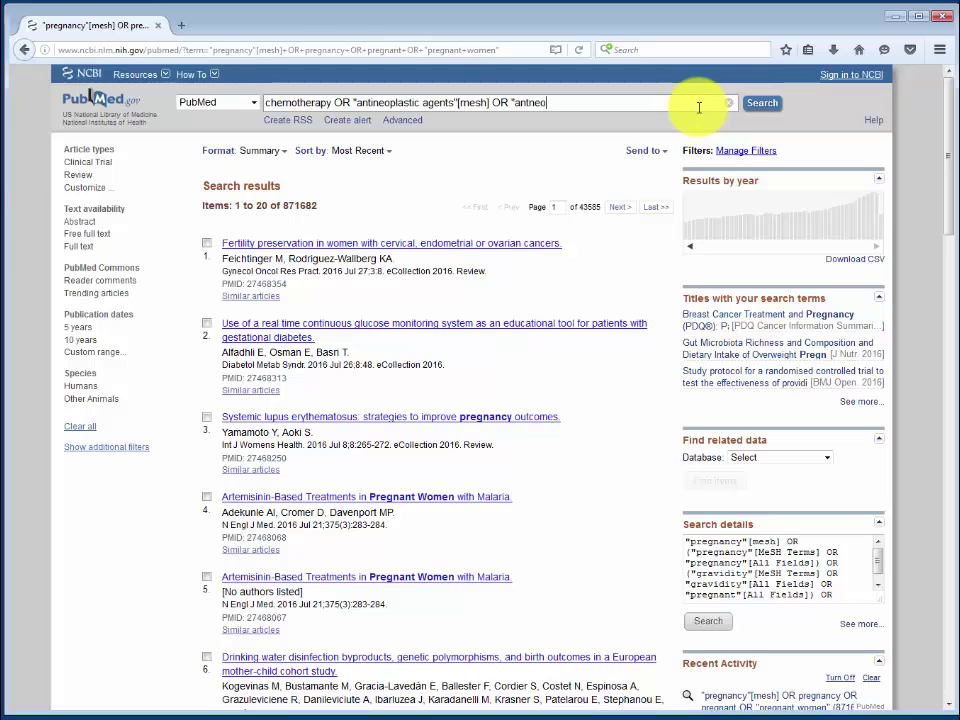
{"action": "key", "text": "BackSpace"}
{"action": "type", "text": "opla"}
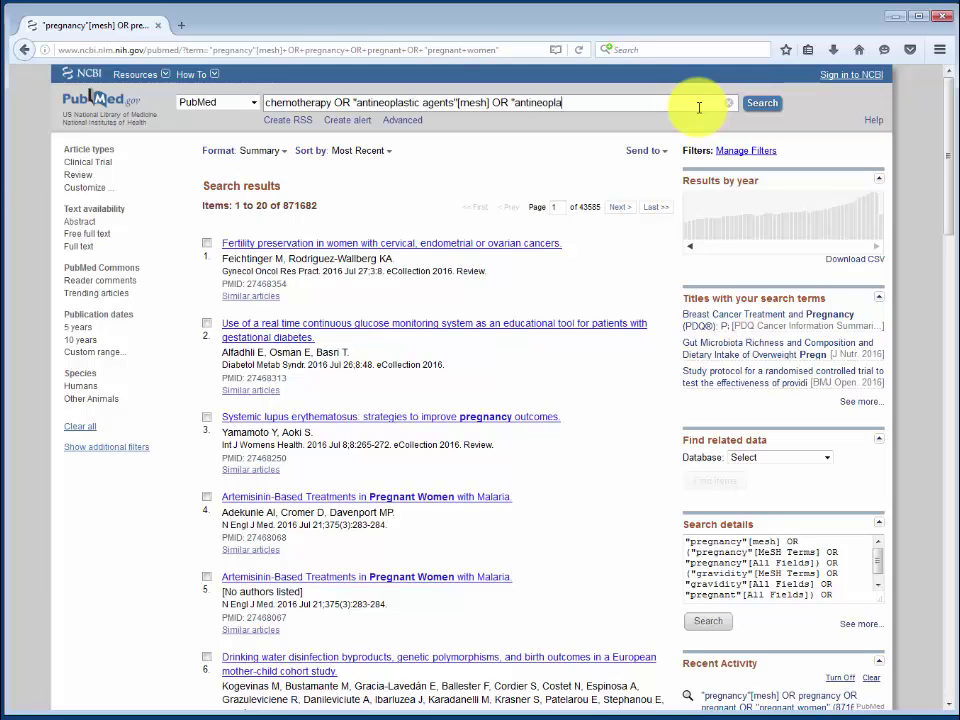
{"action": "type", "text": "stic ag"}
{"action": "type", "text": "combined co"}
{"action": "key", "text": "BackSpace"}
{"action": "type", "text": "hemoth"}
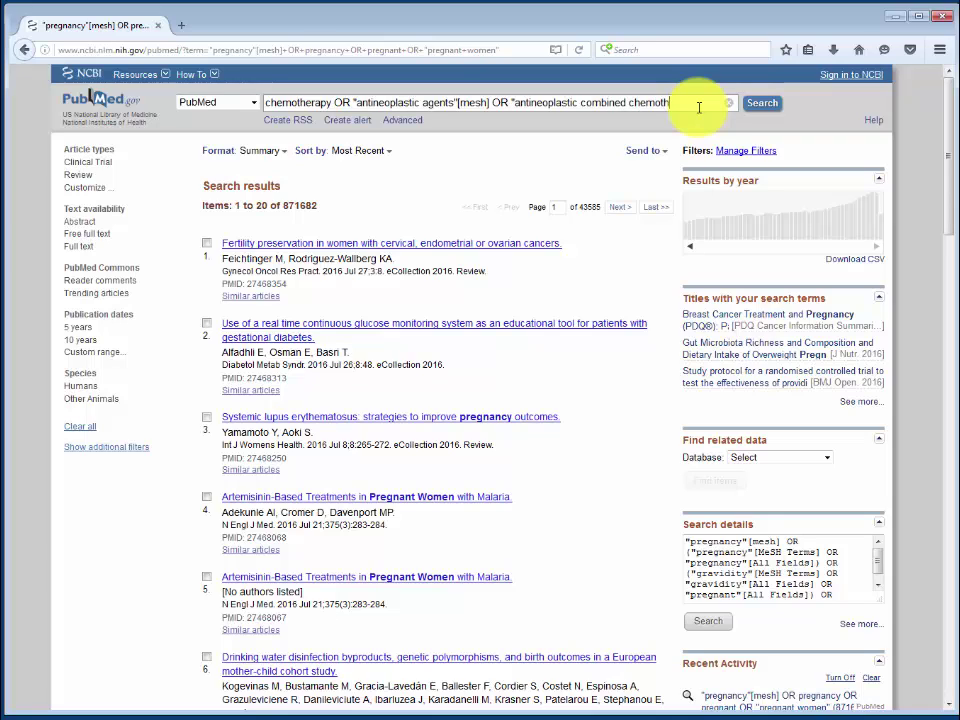
{"action": "type", "text": "erapy protocols\"[mesh]"}
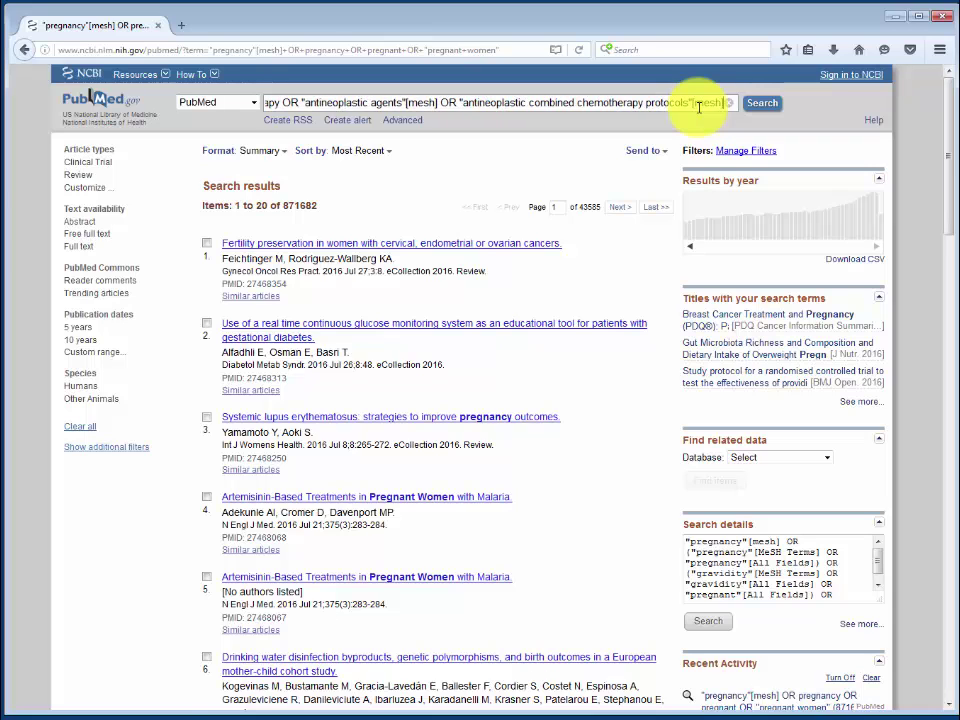
{"action": "key", "text": "Return"}
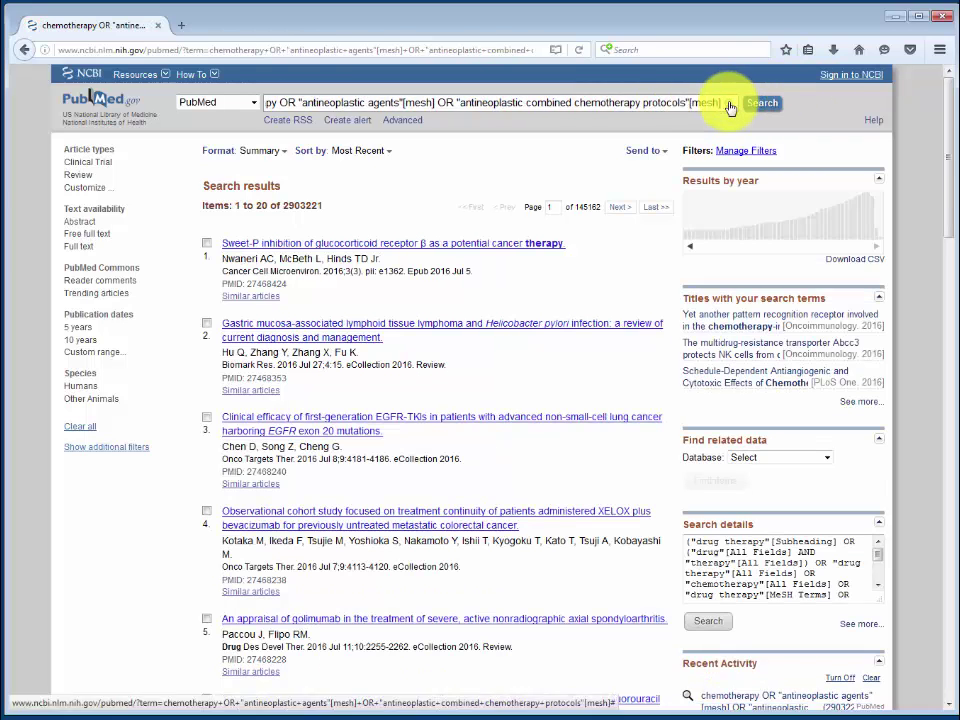
{"action": "left_click", "coordinate": [730, 104]}
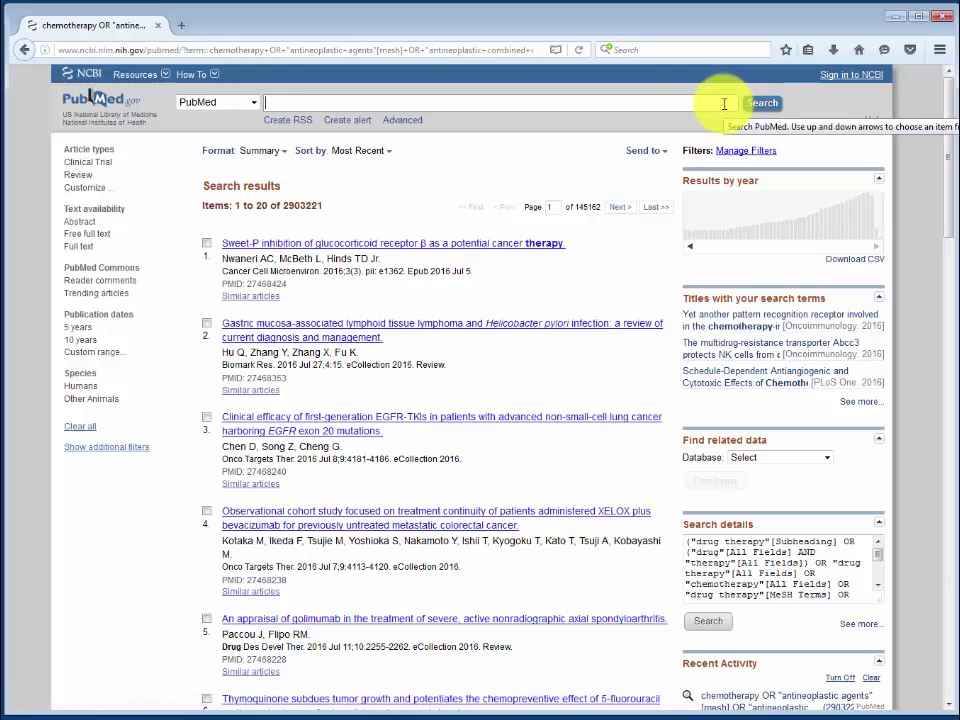
Search surgery, lumpectomy, mastectomy, radiation and radiotherapy terms (4,625,561 results), then clear the box
{"action": "type", "text": "suregery"}
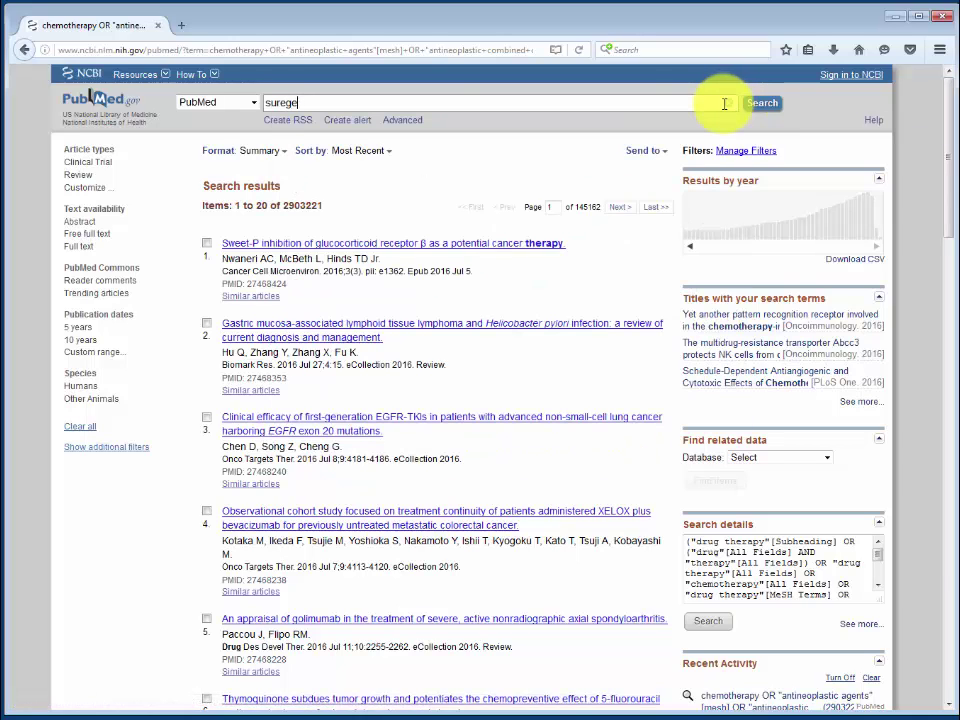
{"action": "key", "text": "BackSpace"}
{"action": "key", "text": "BackSpace"}
{"action": "key", "text": "BackSpace"}
{"action": "key", "text": "BackSpace"}
{"action": "type", "text": "rgery OR "}
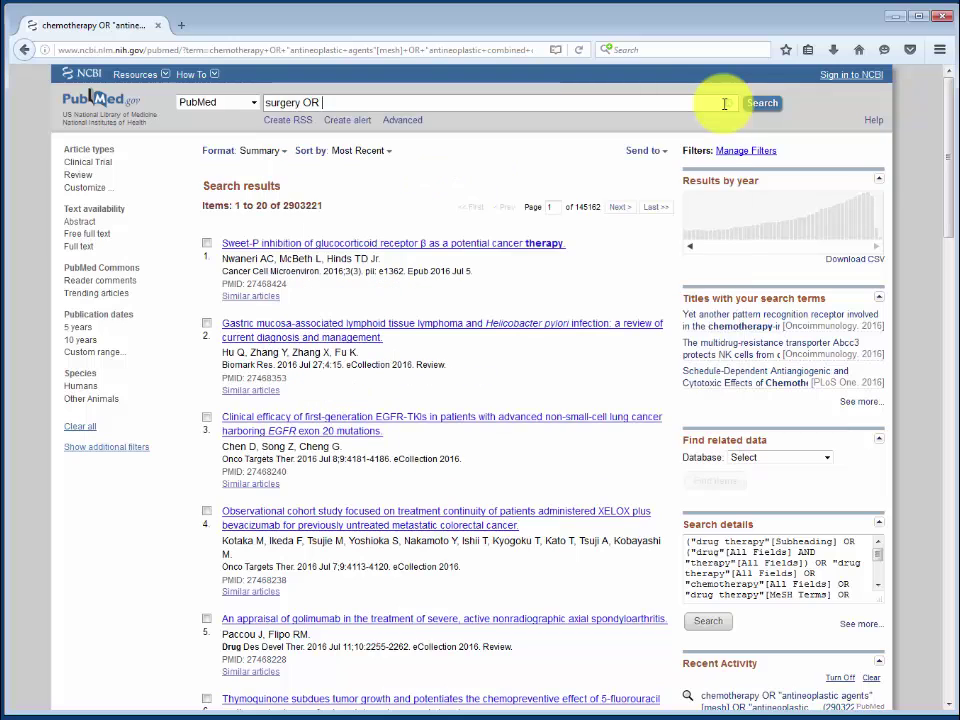
{"action": "type", "text": "lumpectomy OR"}
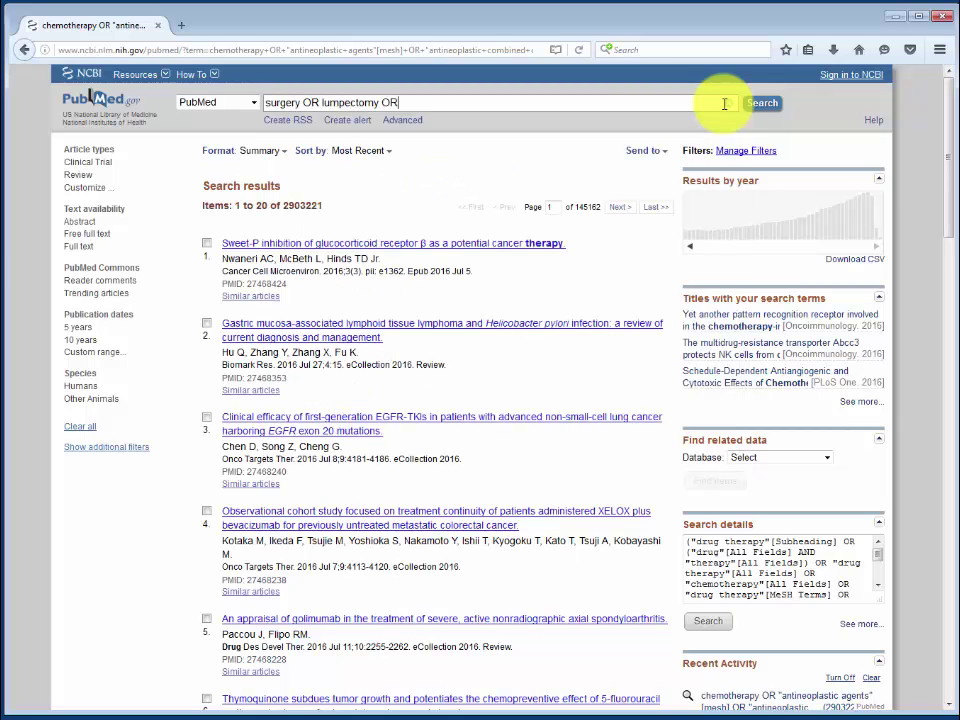
{"action": "type", "text": " mastectomy OR \"surgical"}
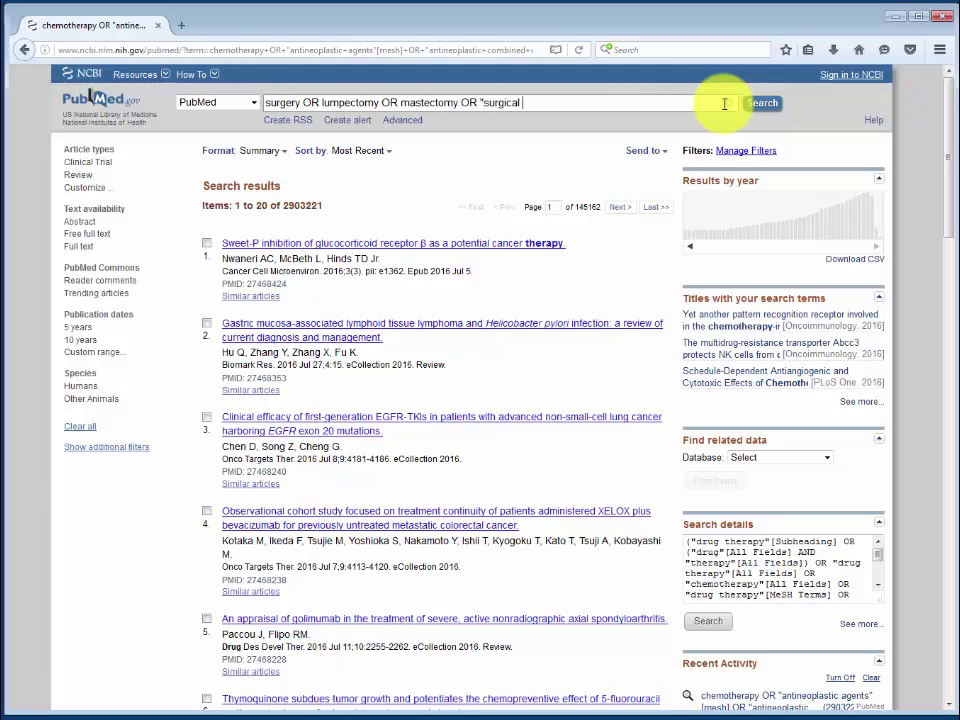
{"action": "type", "text": " procedures, operative\""}
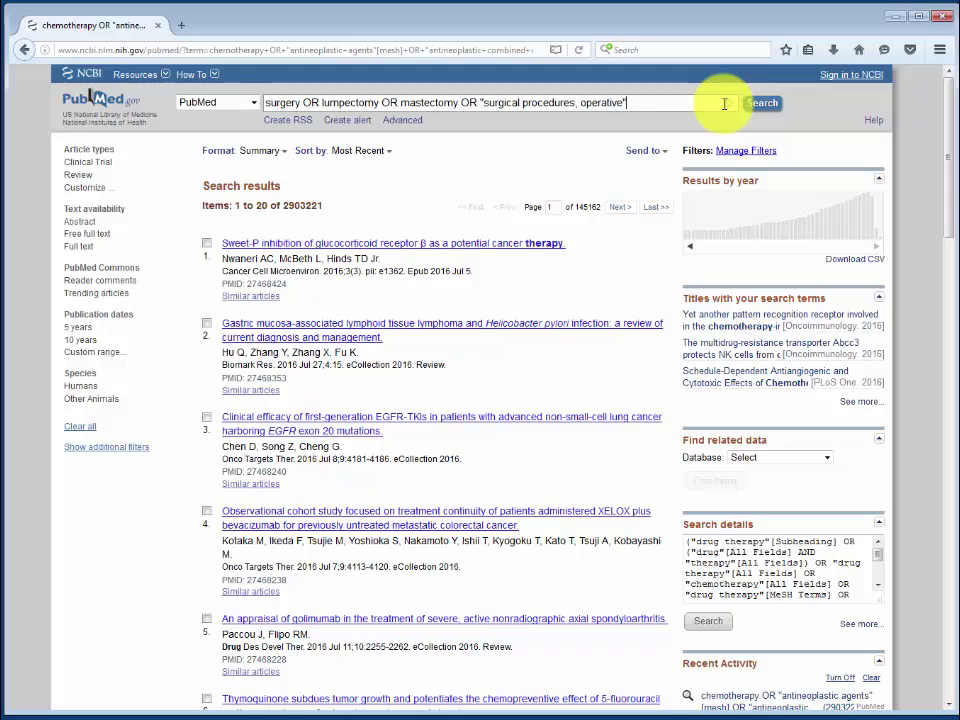
{"action": "type", "text": "[mesh] OR "}
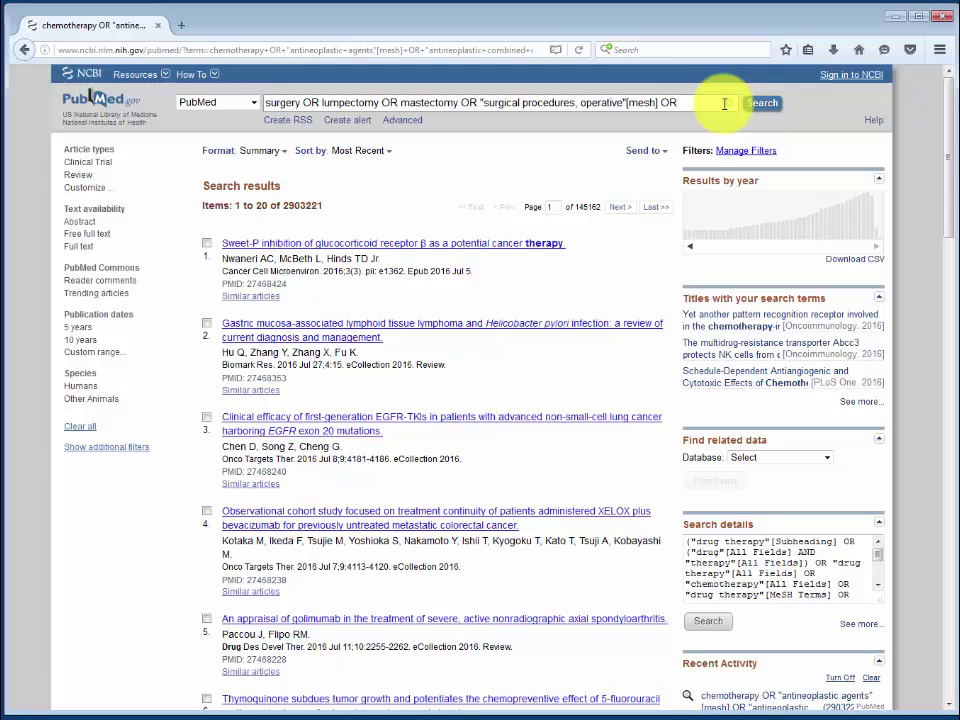
{"action": "type", "text": "\"mastectomy, se"}
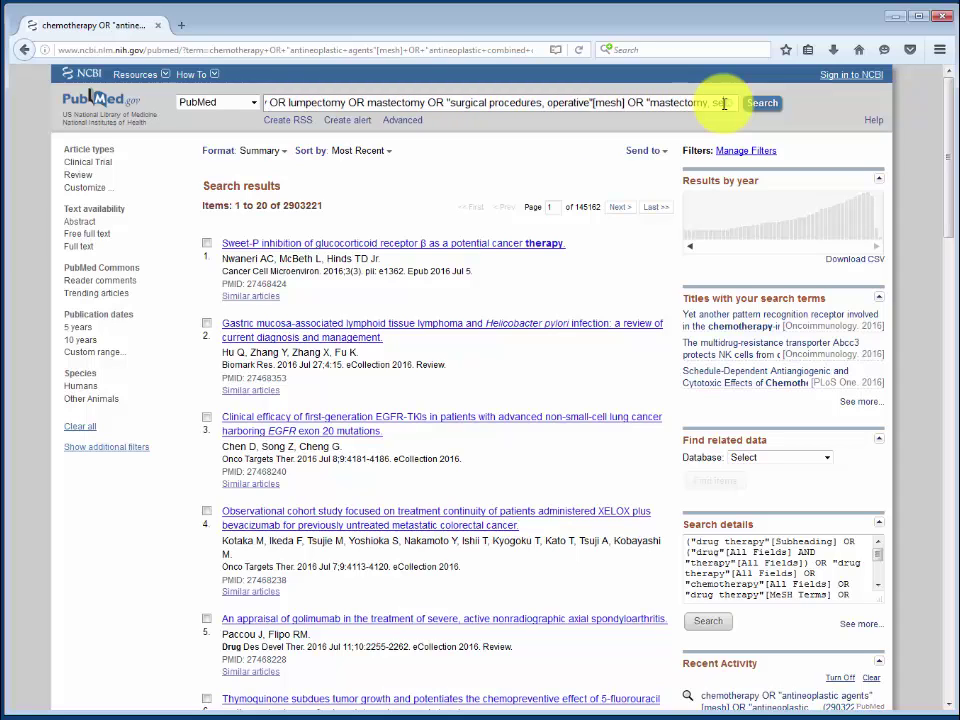
{"action": "type", "text": "gmental\""}
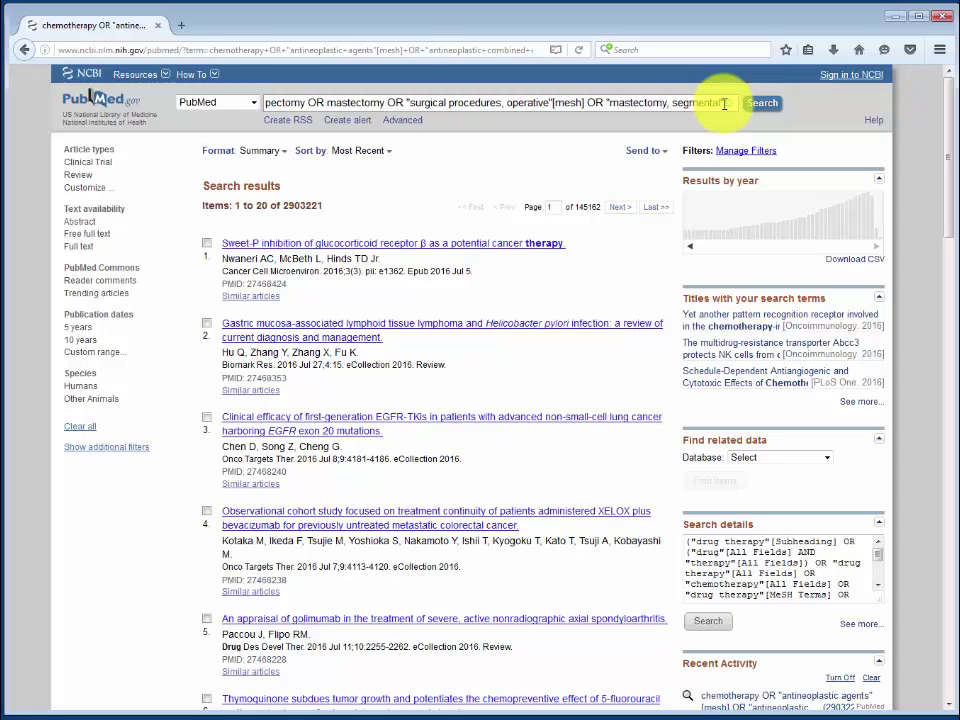
{"action": "type", "text": "[mesh] OR "}
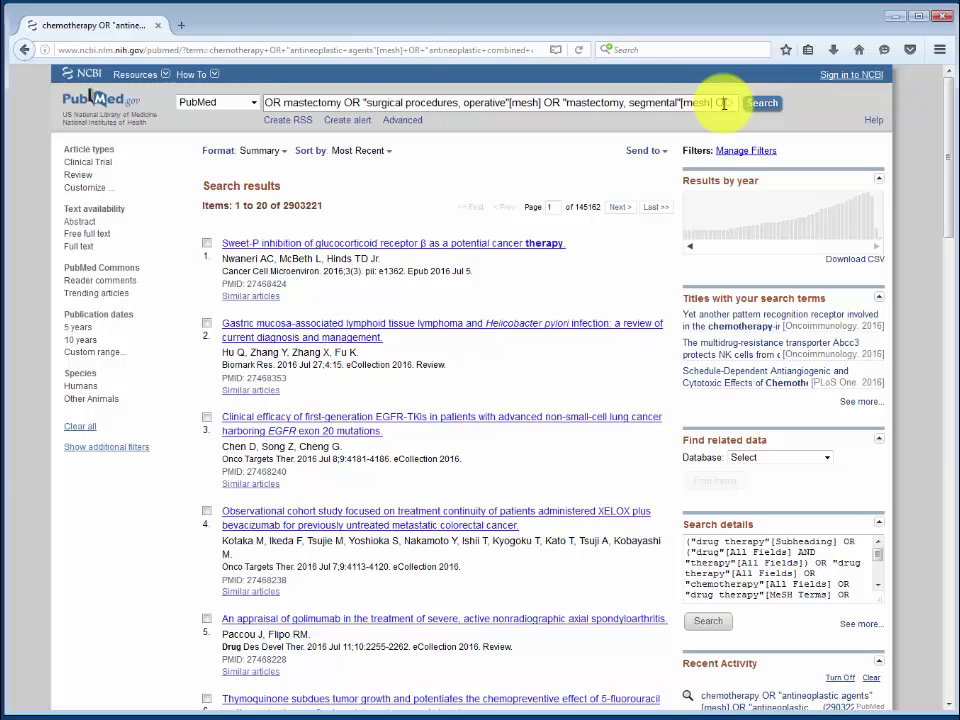
{"action": "type", "text": "mastectomy[mesh] OR radiotherapy[mesh"}
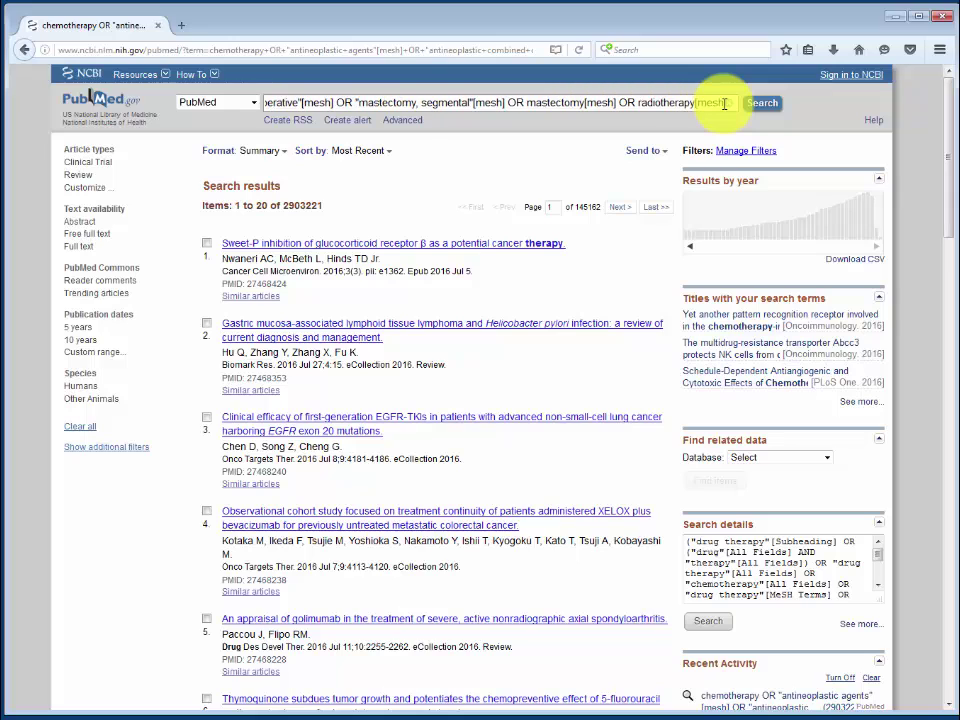
{"action": "type", "text": "diation OR ra"}
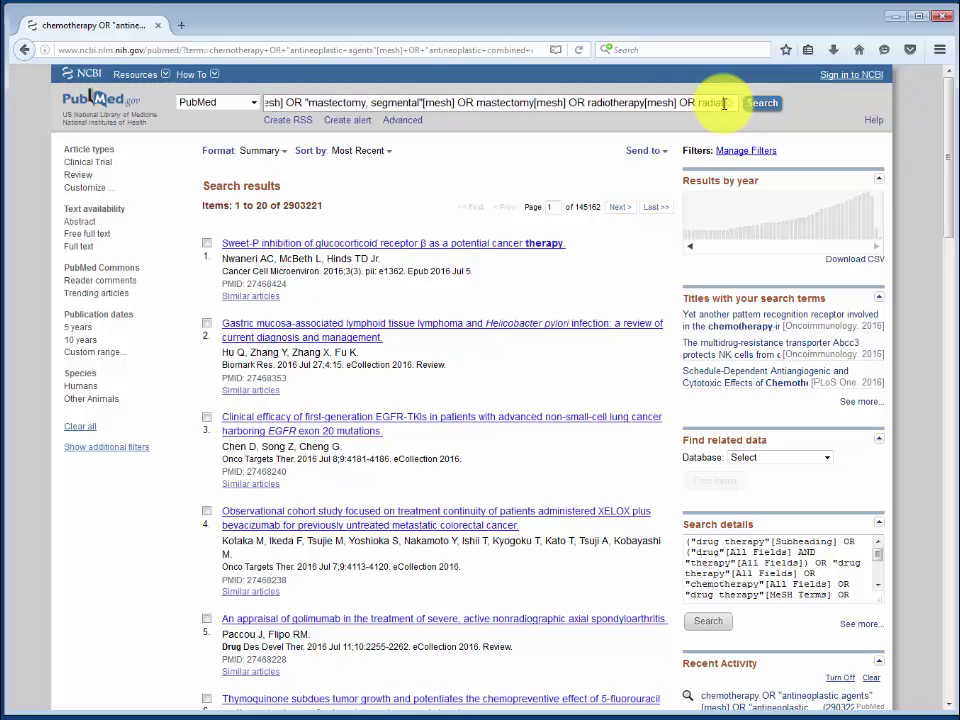
{"action": "type", "text": "diothera"}
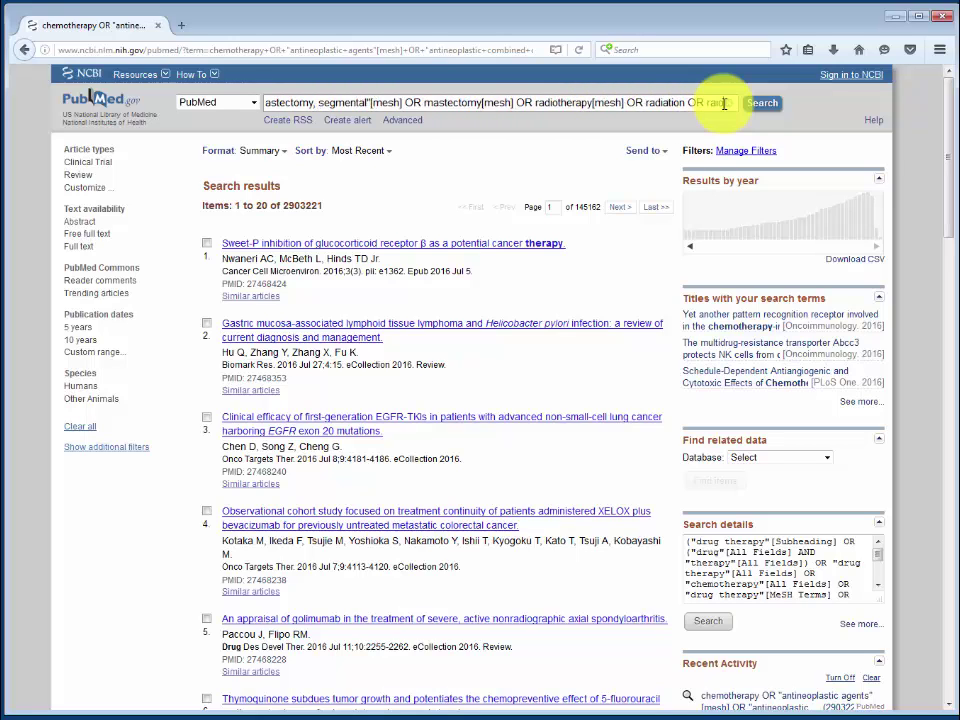
{"action": "type", "text": "py"}
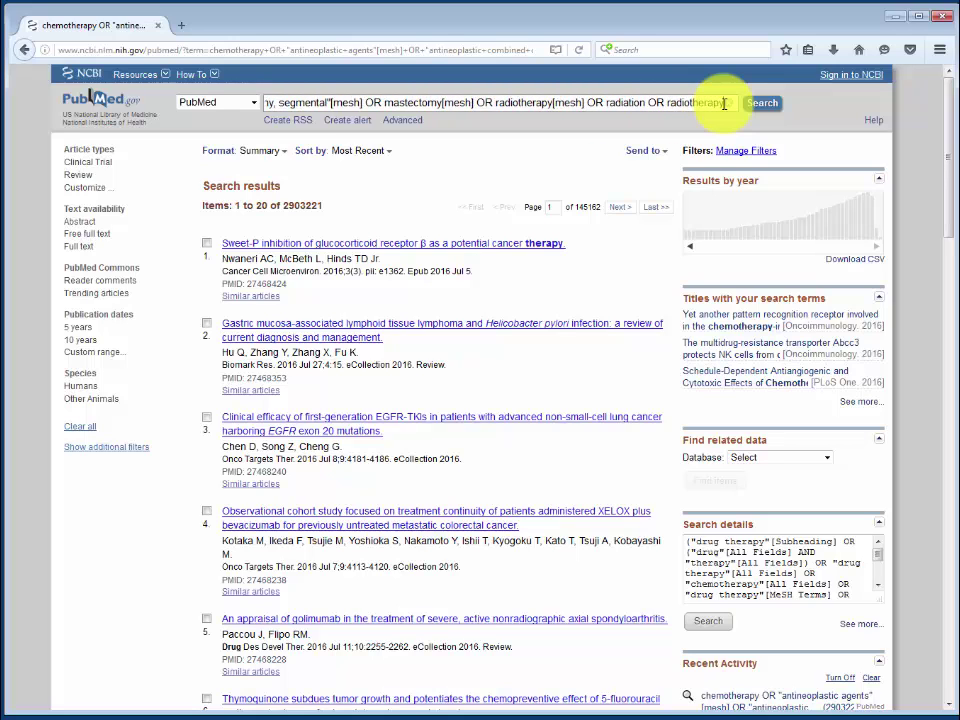
{"action": "key", "text": "Return"}
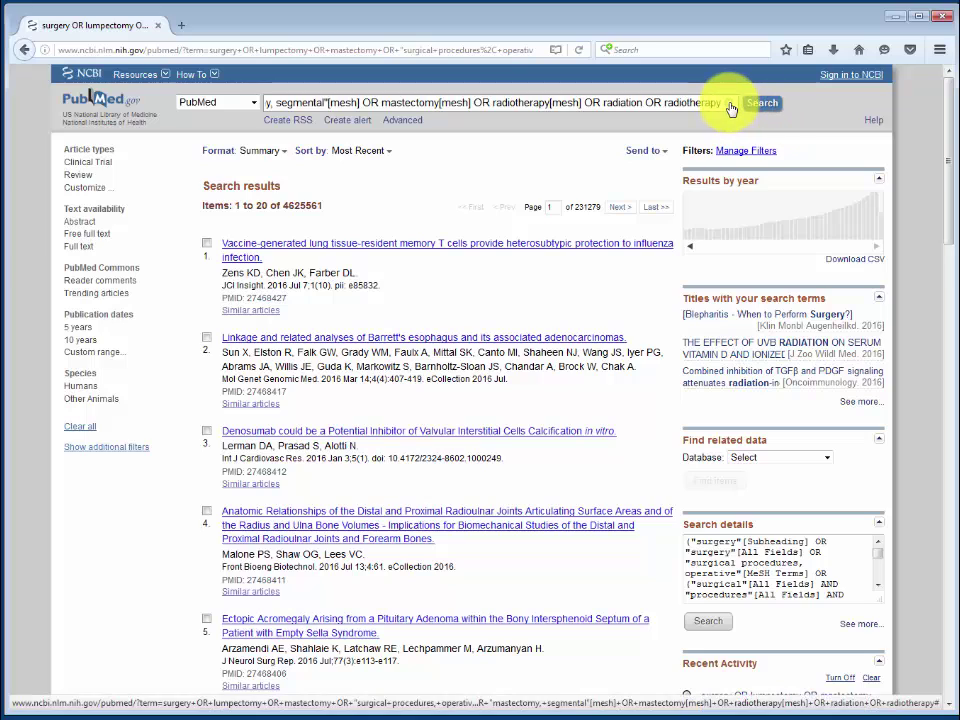
{"action": "left_click", "coordinate": [731, 106]}
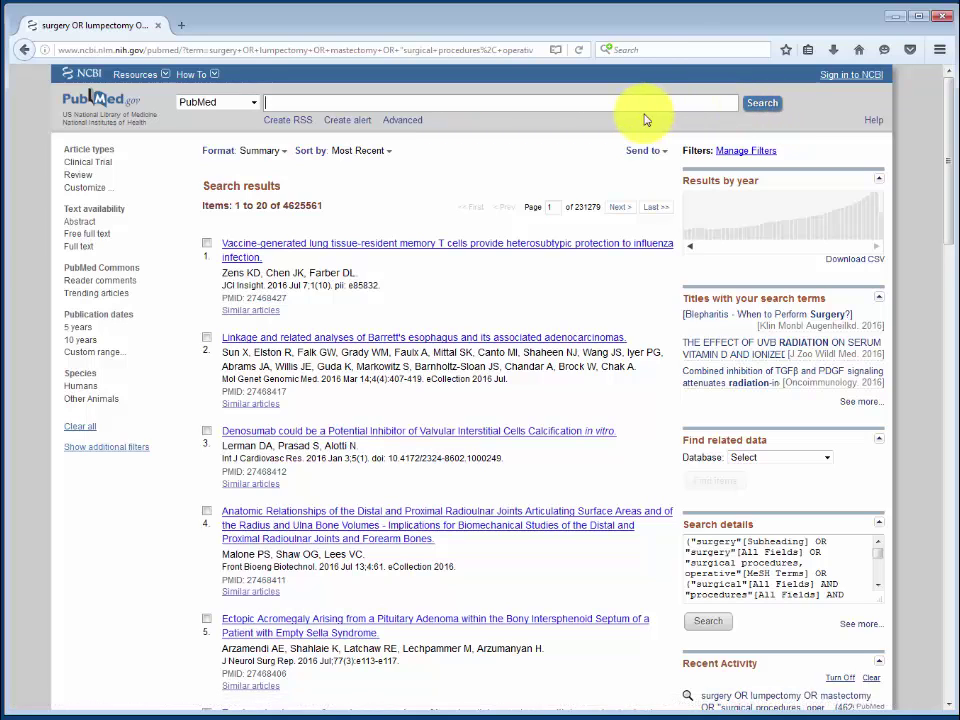
Search pregnancy outcome, birth defect, congenital abnormalities and fetal terms, returning 1,282,997 results
{"action": "type", "text": "\"pregnancy outcome\" OR"}
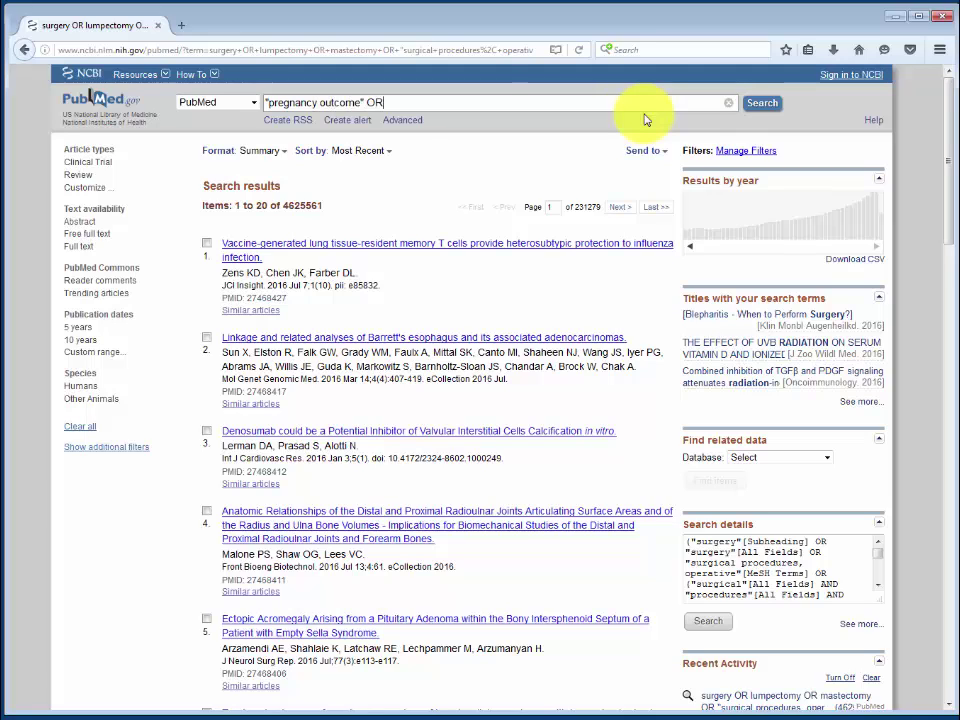
{"action": "type", "text": " \"birth defect\" OR \"preg"}
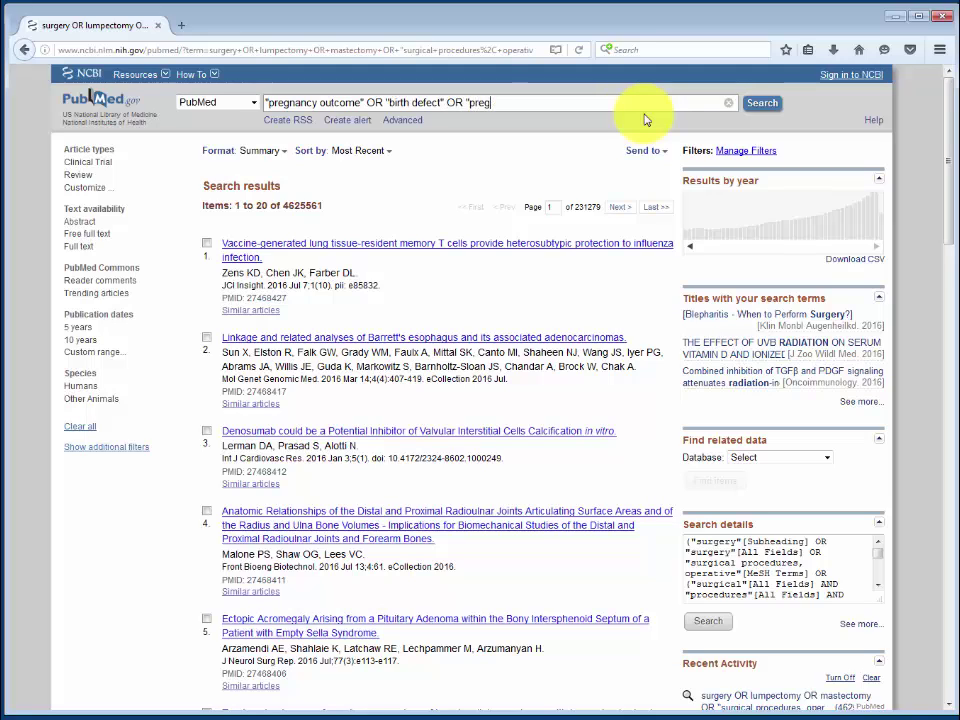
{"action": "type", "text": "annancy outcomes"}
{"action": "key", "text": "BackSpace"}
{"action": "type", "text": "\"[mesh"}
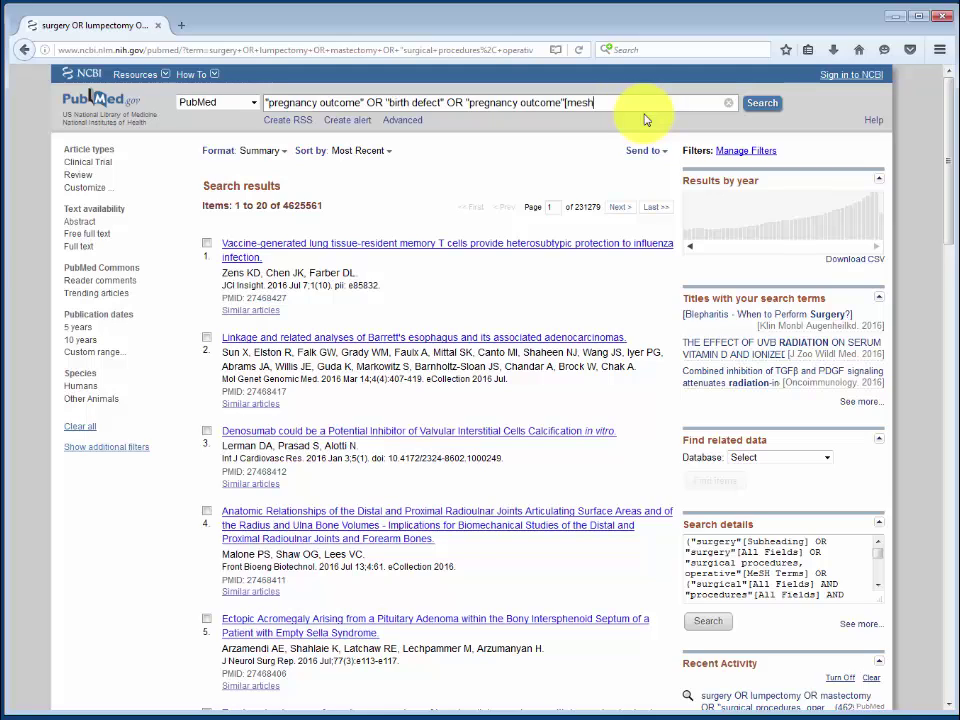
{"action": "type", "text": "] OR \"congenital abno"}
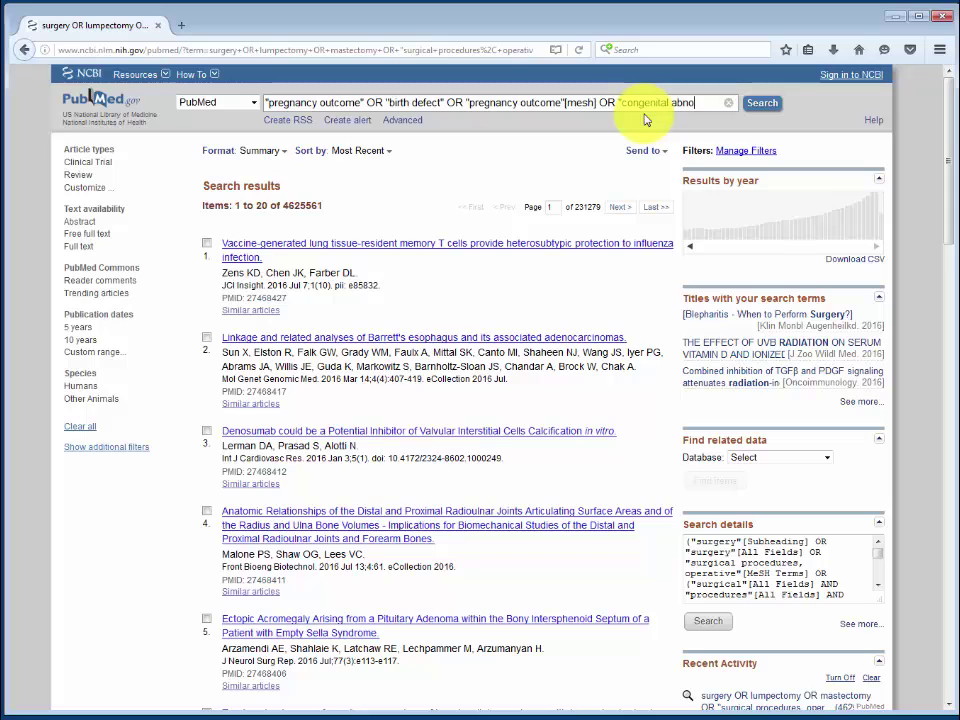
{"action": "type", "text": "rmalities\"[m"}
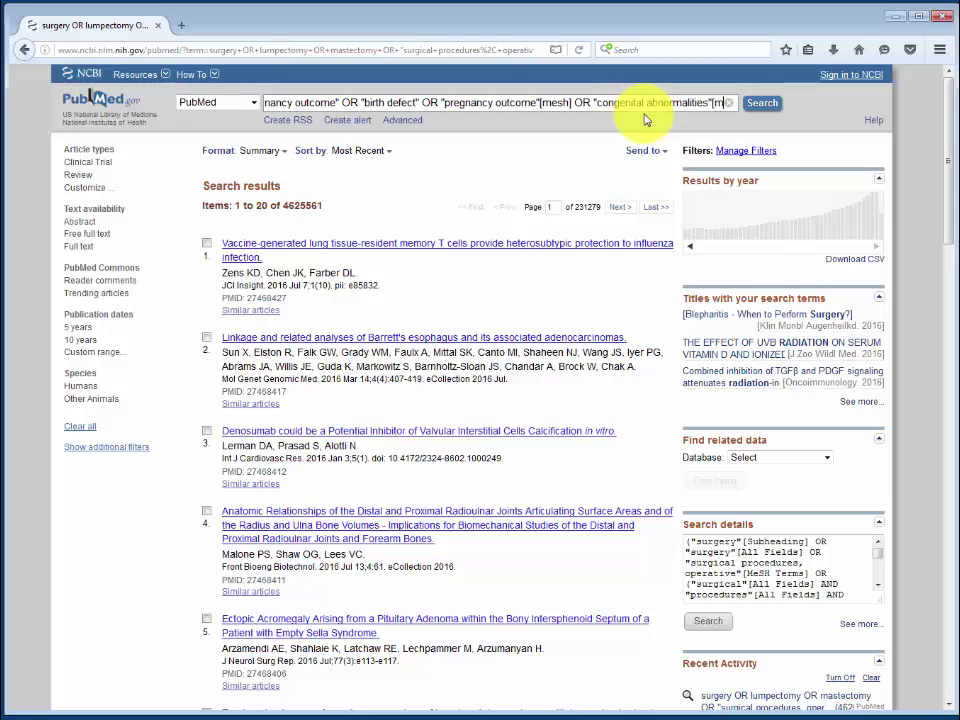
{"action": "type", "text": "esh] OR "}
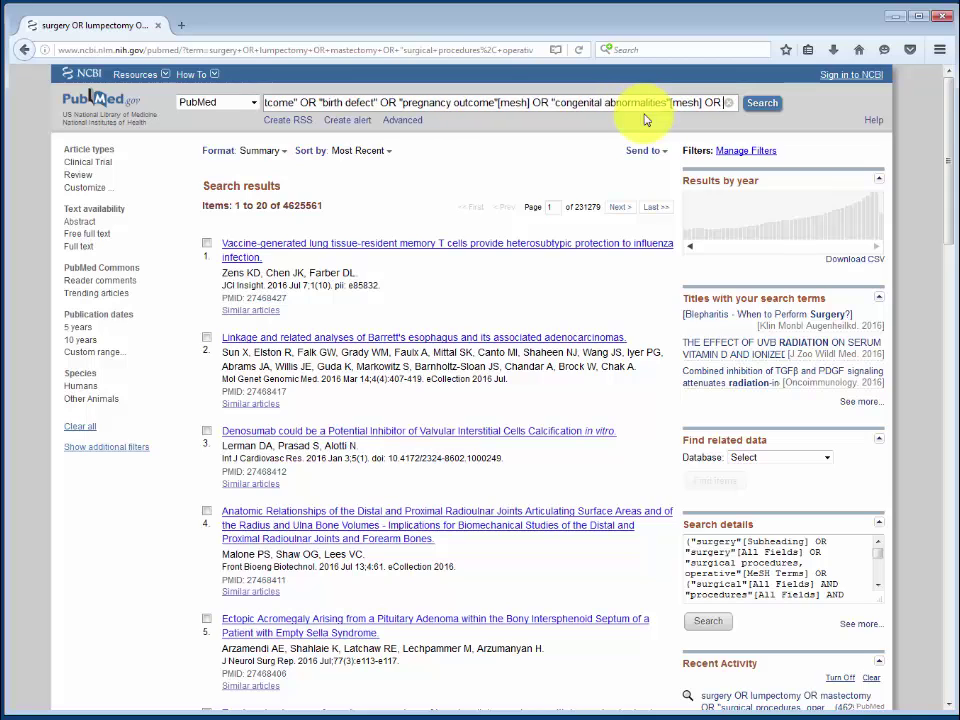
{"action": "type", "text": "\"fetal viabil"}
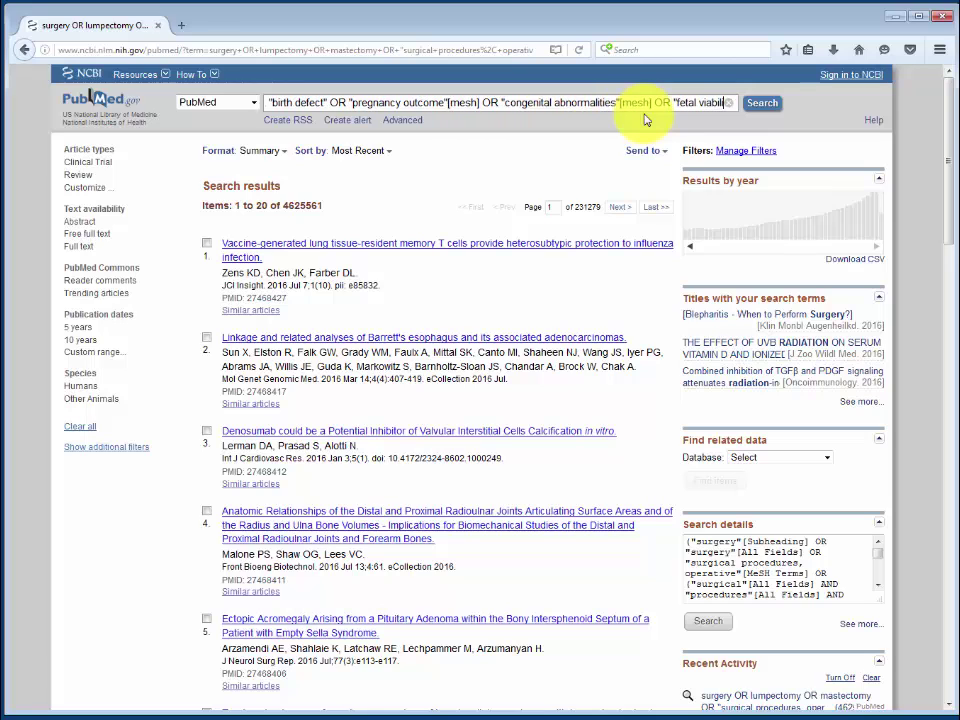
{"action": "type", "text": "ity\"[mesh]"}
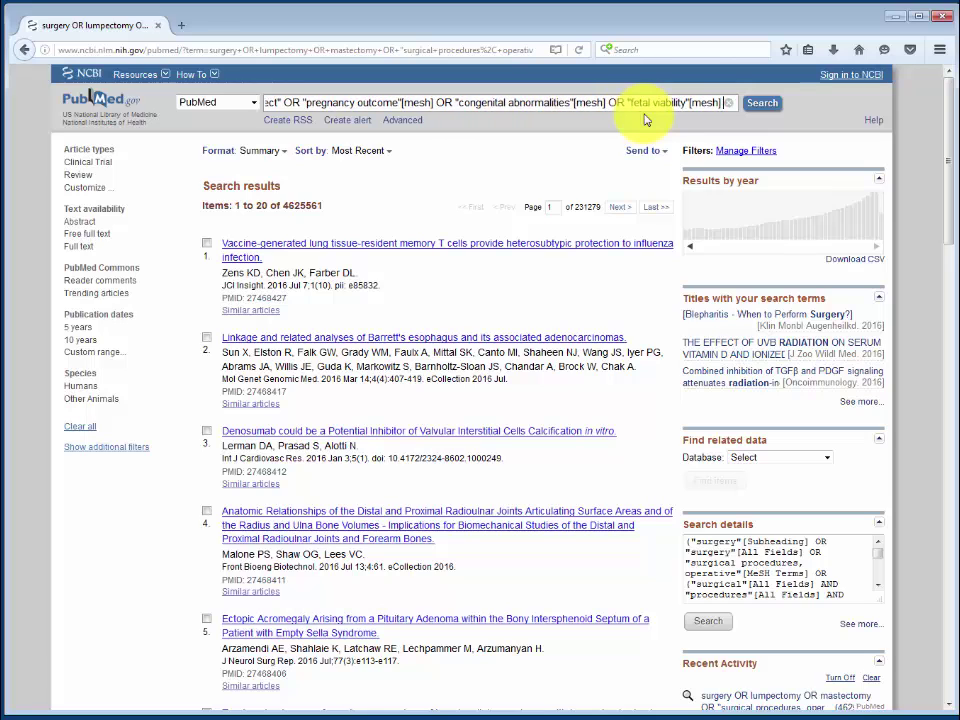
{"action": "type", "text": " OR \"fetal mor"}
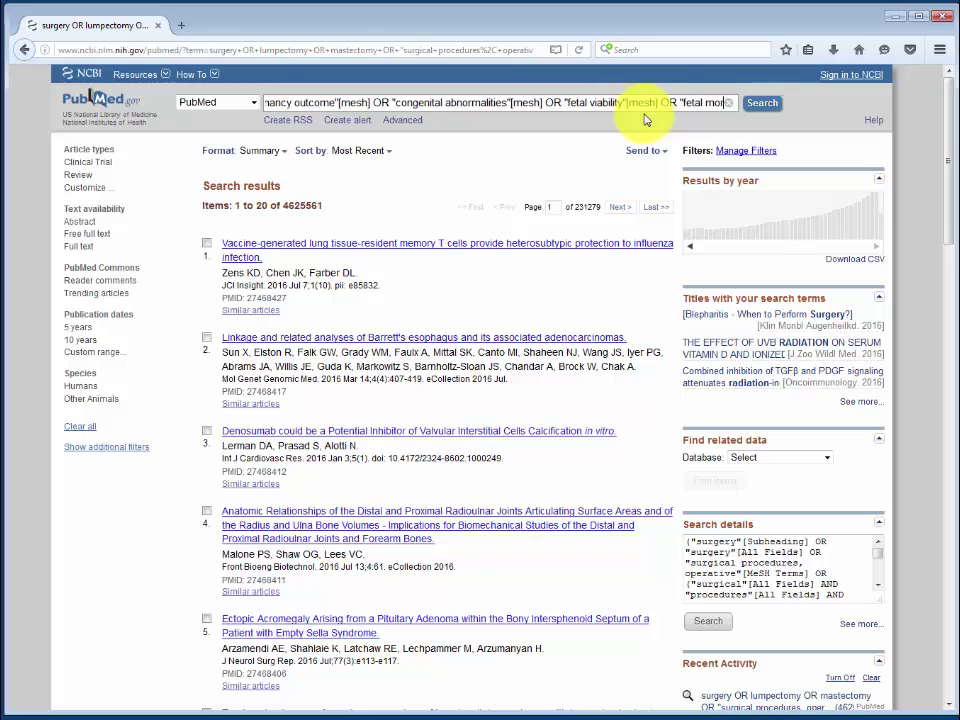
{"action": "type", "text": "tality\"[mesh]"}
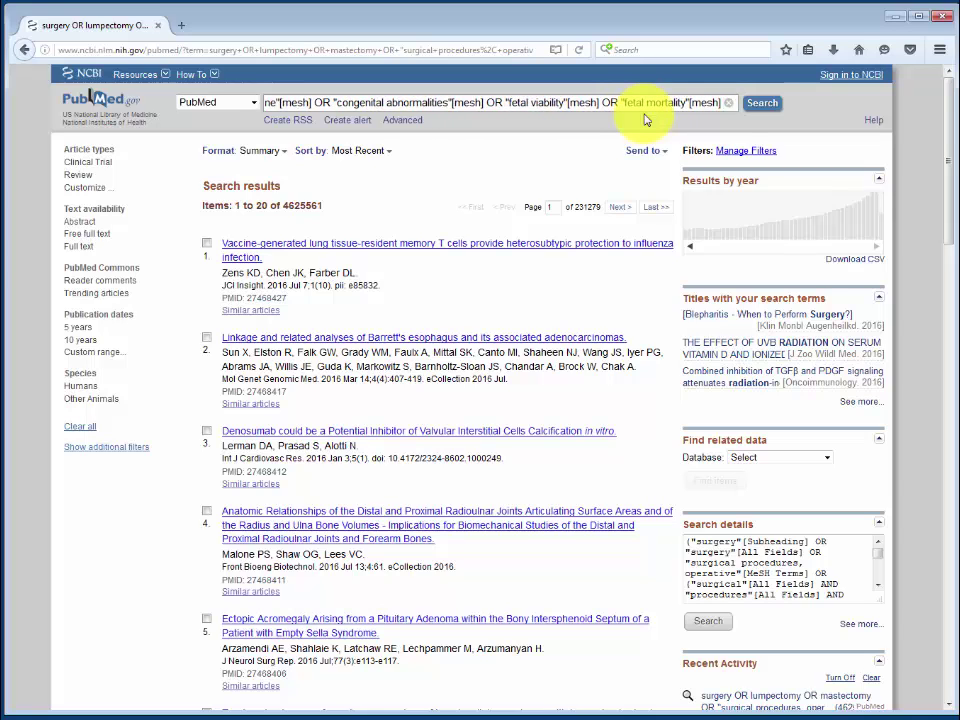
{"action": "type", "text": " OR \"treatmen"}
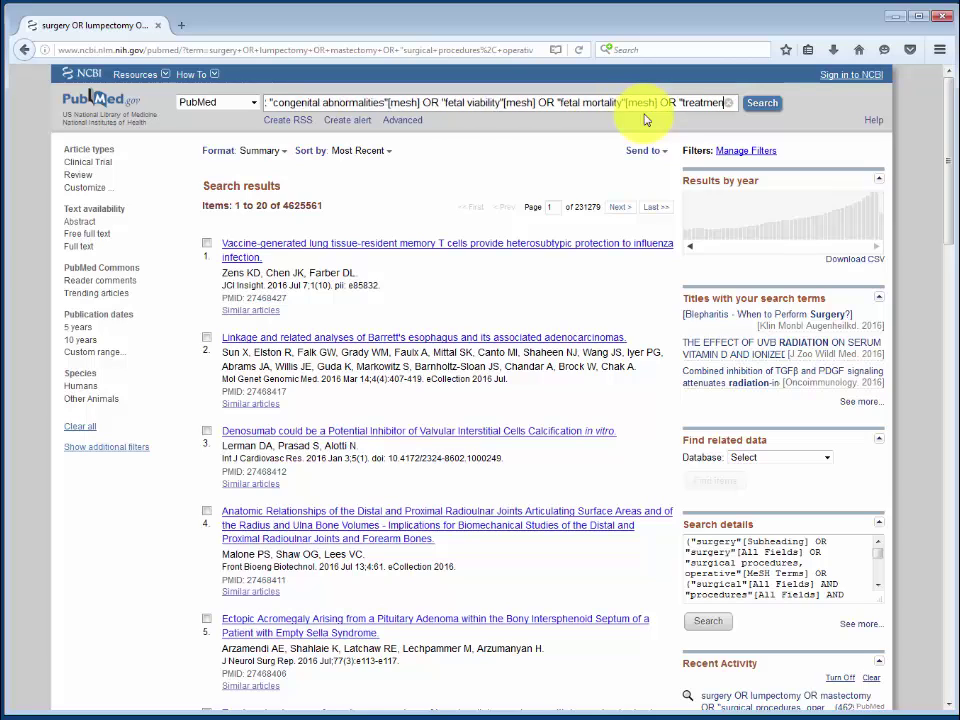
{"action": "type", "text": "t outcome\""}
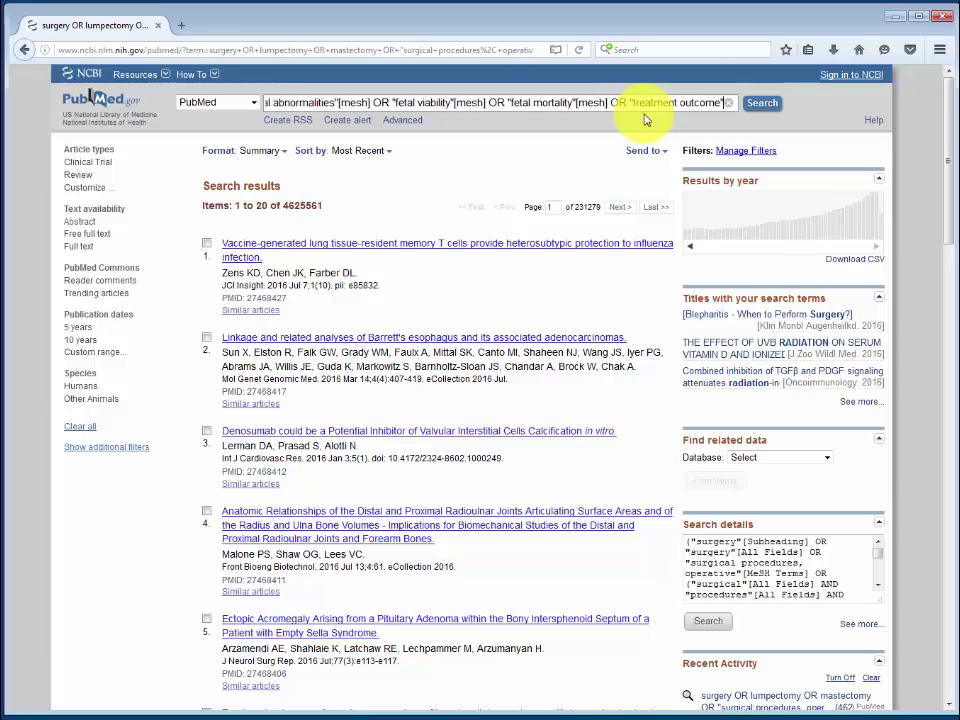
{"action": "type", "text": "[mesh]"}
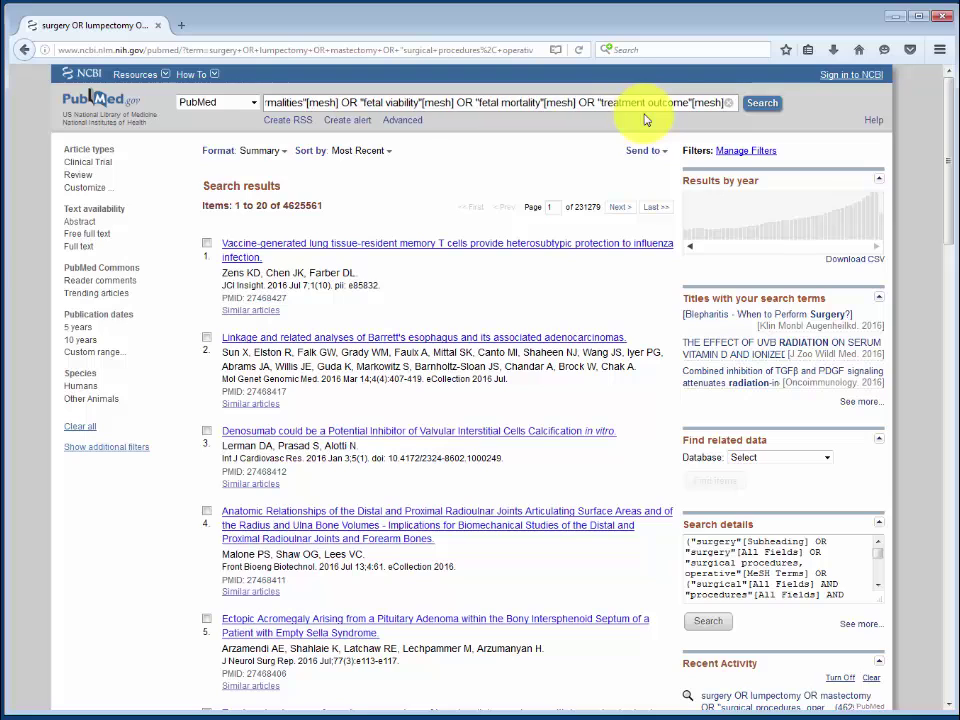
{"action": "key", "text": "Return"}
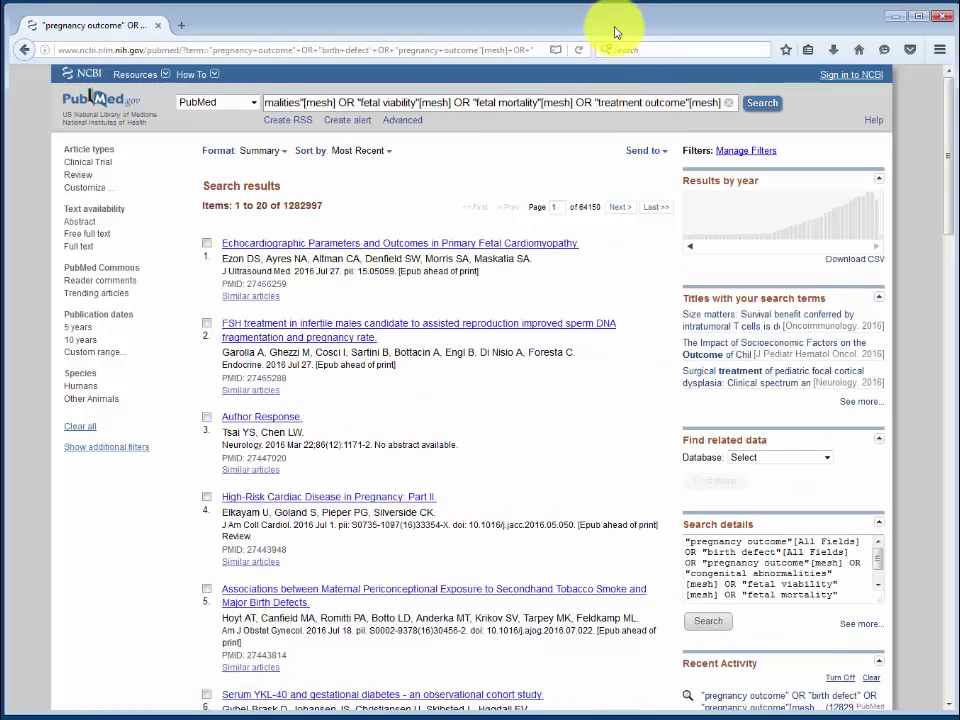
In the Advanced Search Builder, AND history searches #7, #6, #5, #4 and #3 together and run it
{"action": "left_click", "coordinate": [404, 121]}
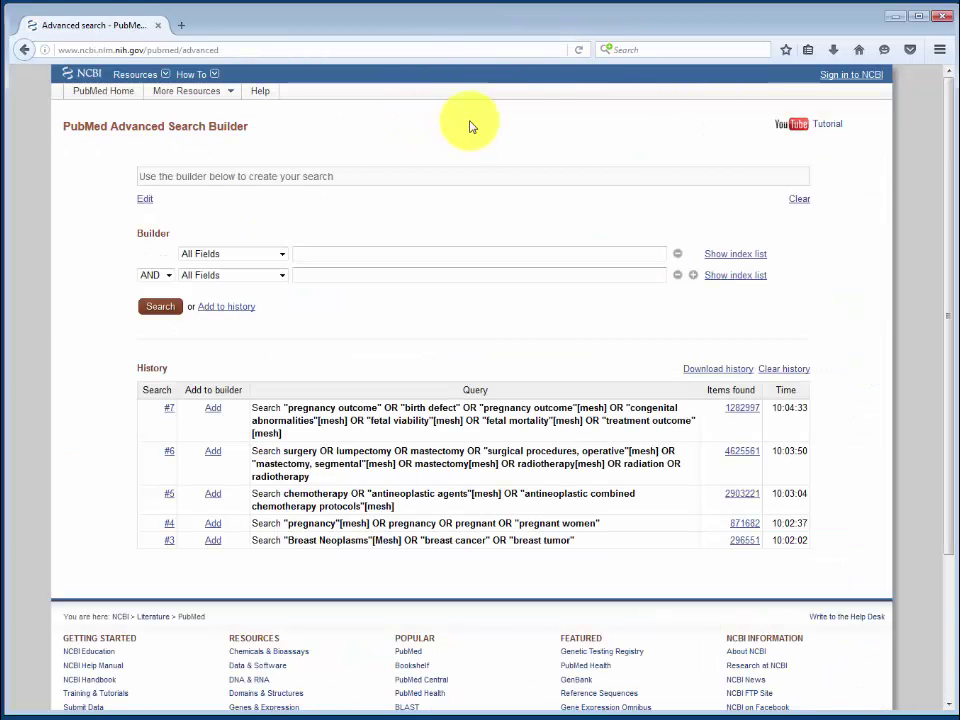
{"action": "left_click", "coordinate": [213, 417]}
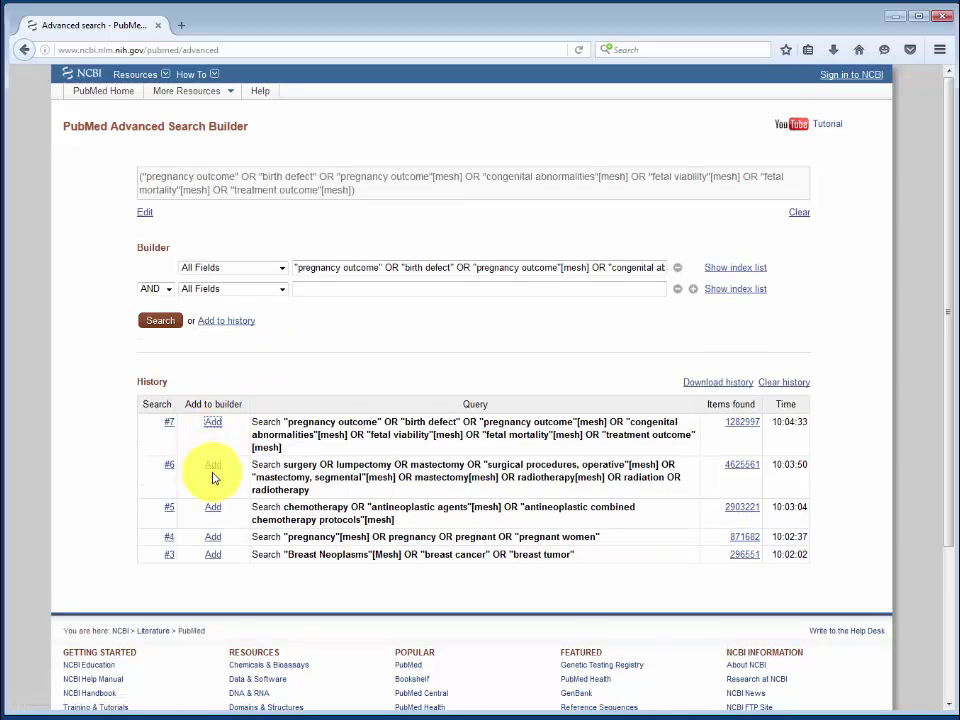
{"action": "left_click", "coordinate": [213, 468]}
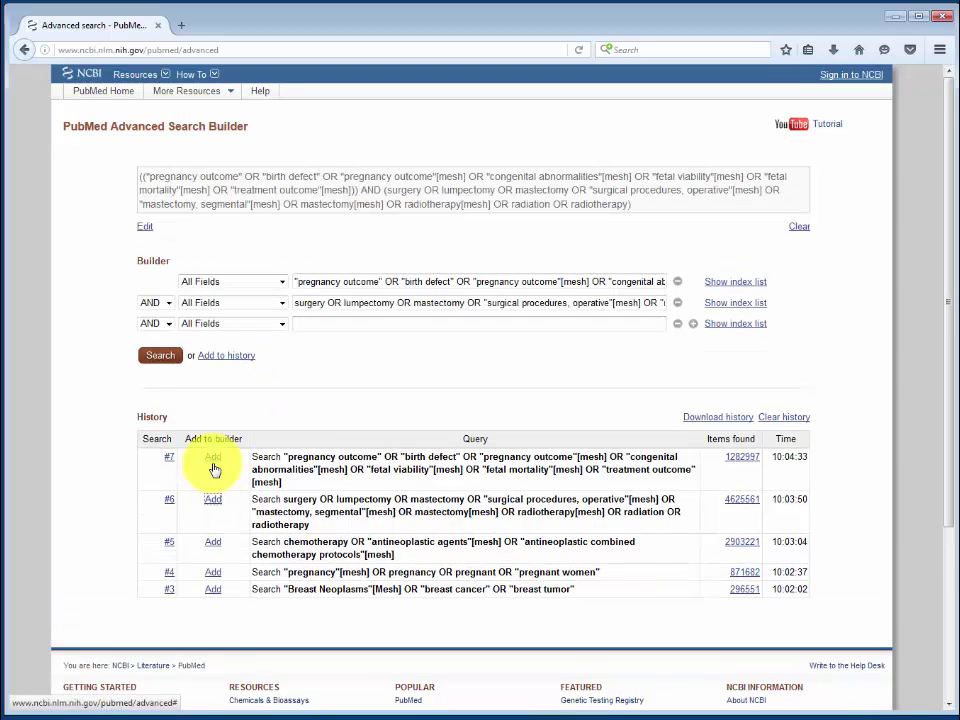
{"action": "left_click", "coordinate": [213, 548]}
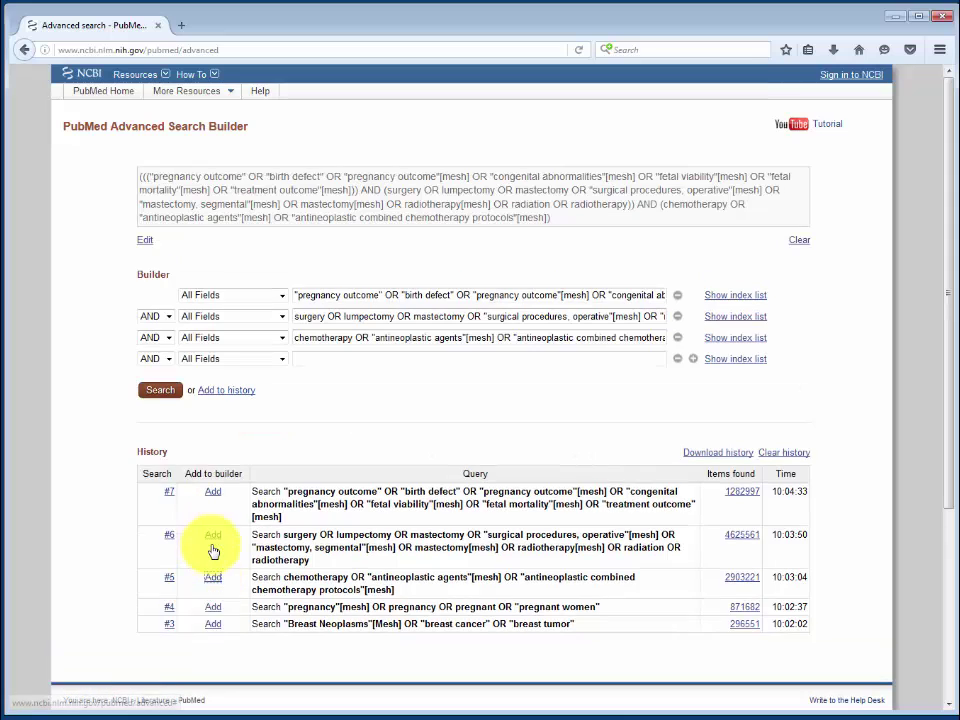
{"action": "left_click", "coordinate": [213, 607]}
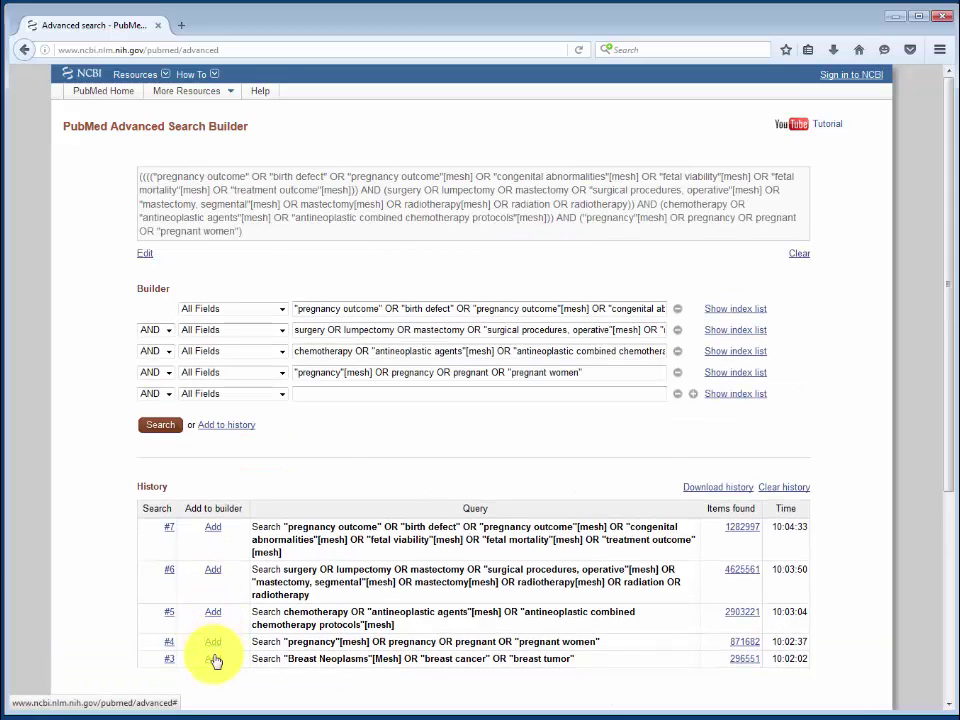
{"action": "left_click", "coordinate": [213, 659]}
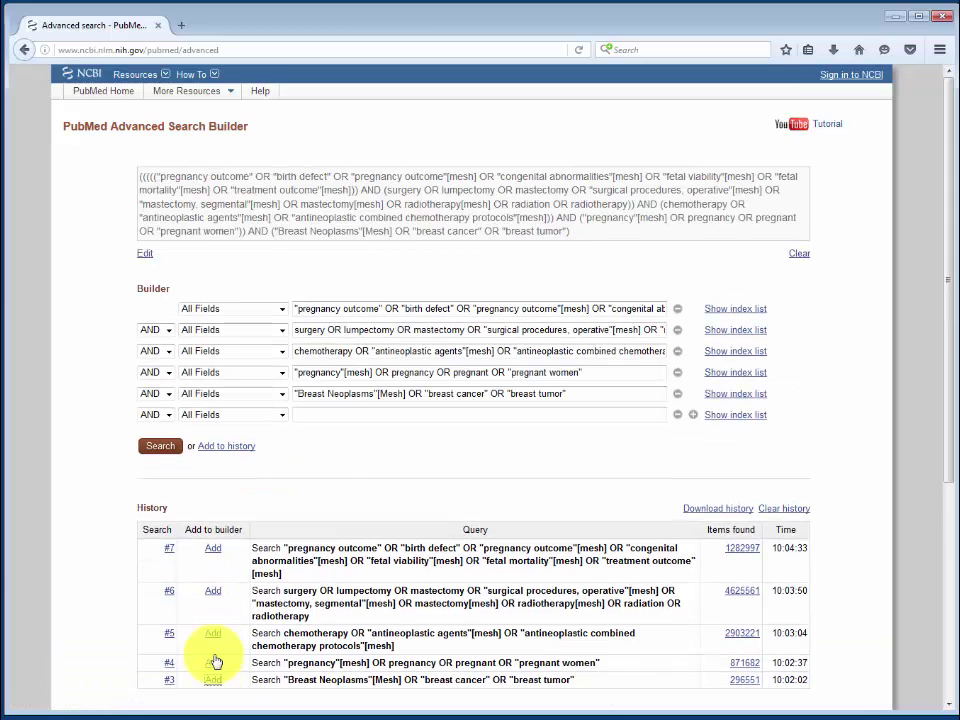
{"action": "left_click", "coordinate": [161, 446]}
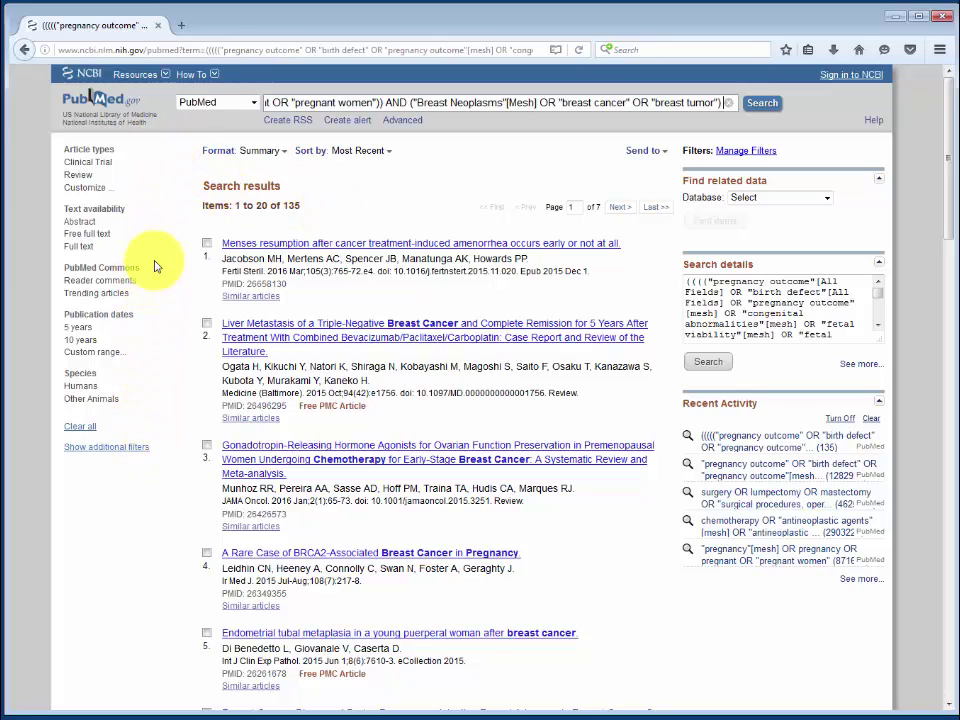
Add the Languages filter to the sidebar and restrict results to English, leaving 113 articles
{"action": "left_click", "coordinate": [139, 453]}
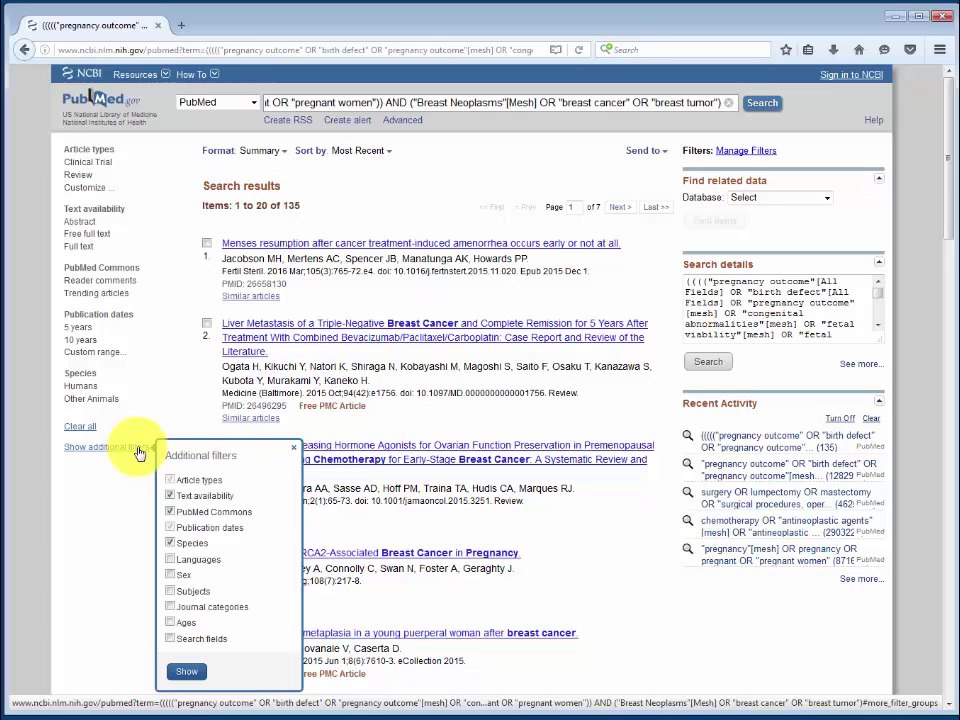
{"action": "left_click", "coordinate": [170, 559]}
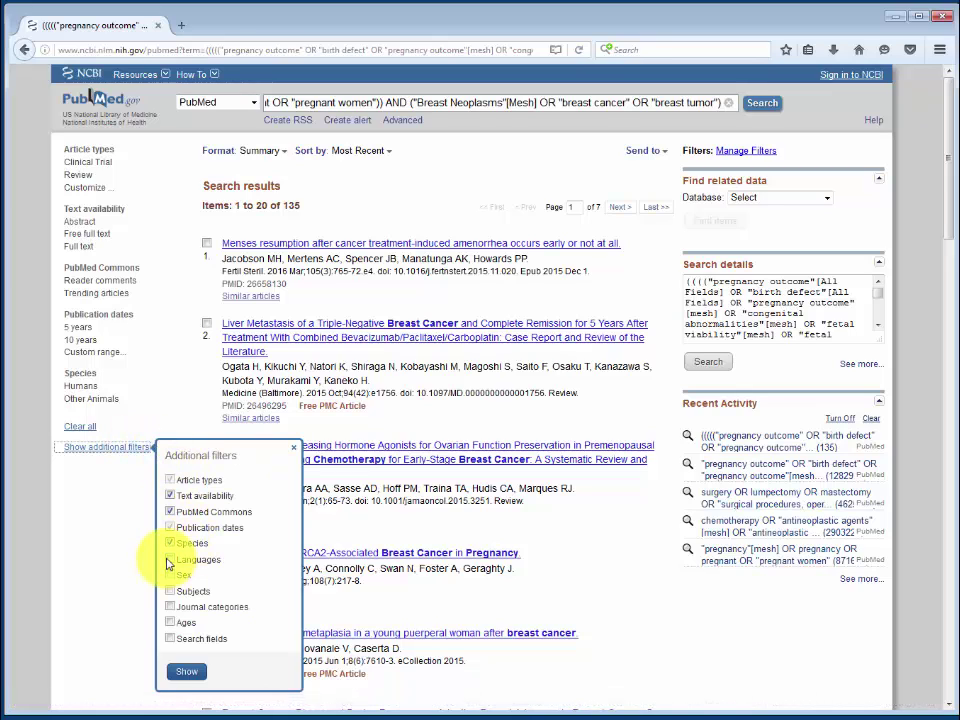
{"action": "left_click", "coordinate": [187, 671]}
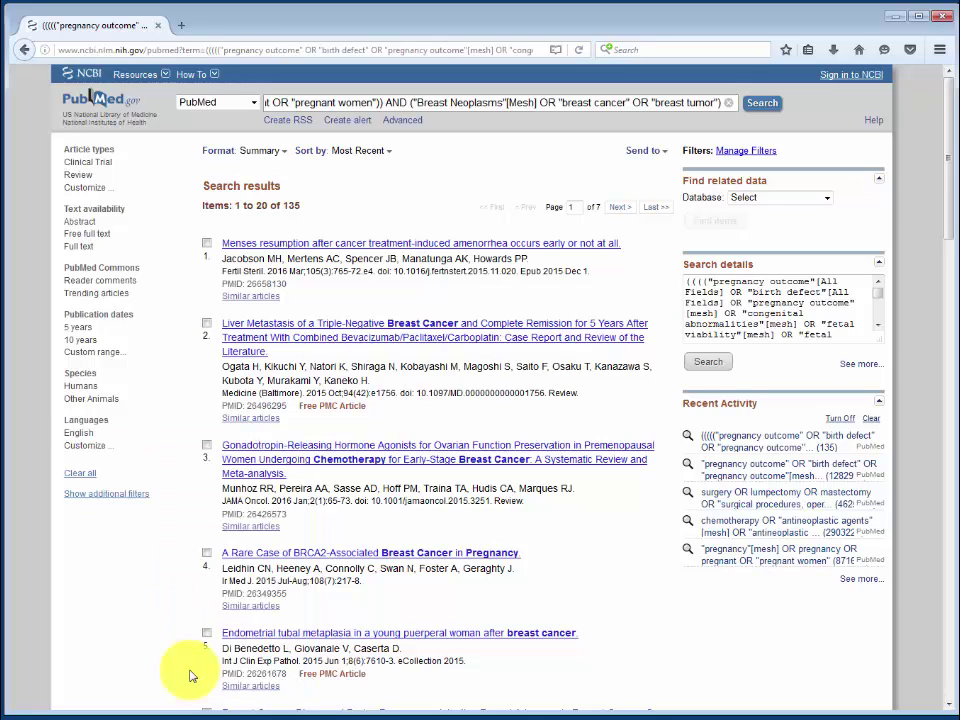
{"action": "left_click", "coordinate": [84, 436]}
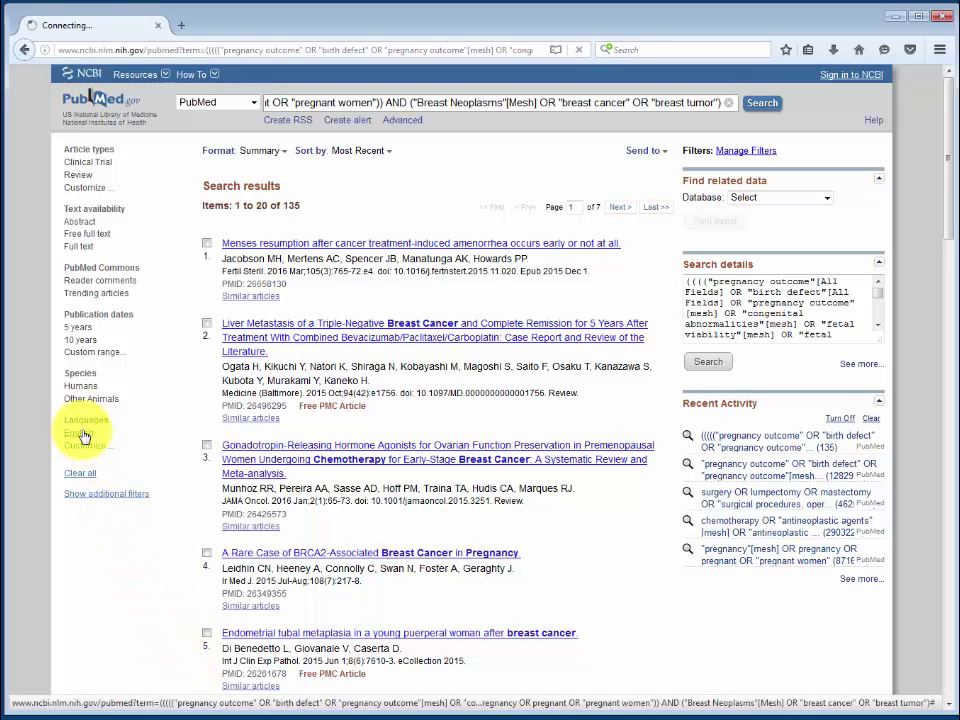